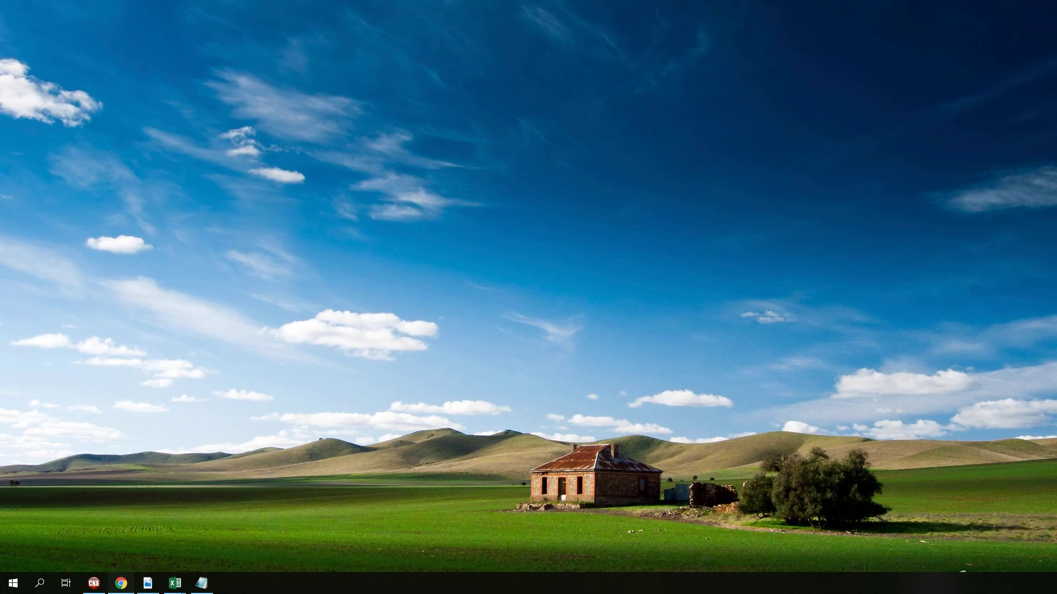
- View the AAX price chart in Chrome, then switch to ChartNexus to view the DLADY chart
click(121, 584)
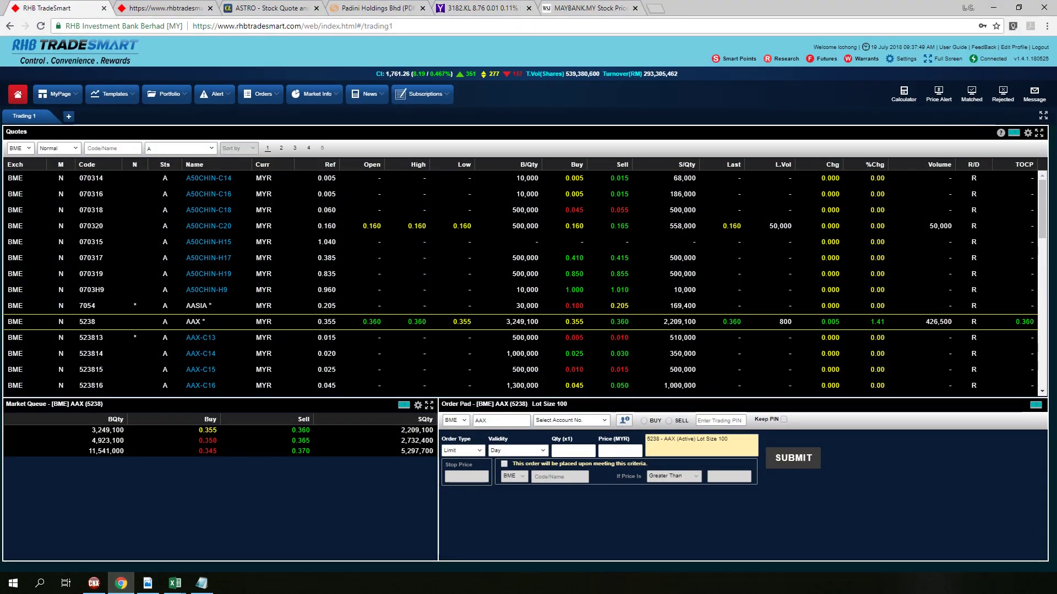
click(146, 9)
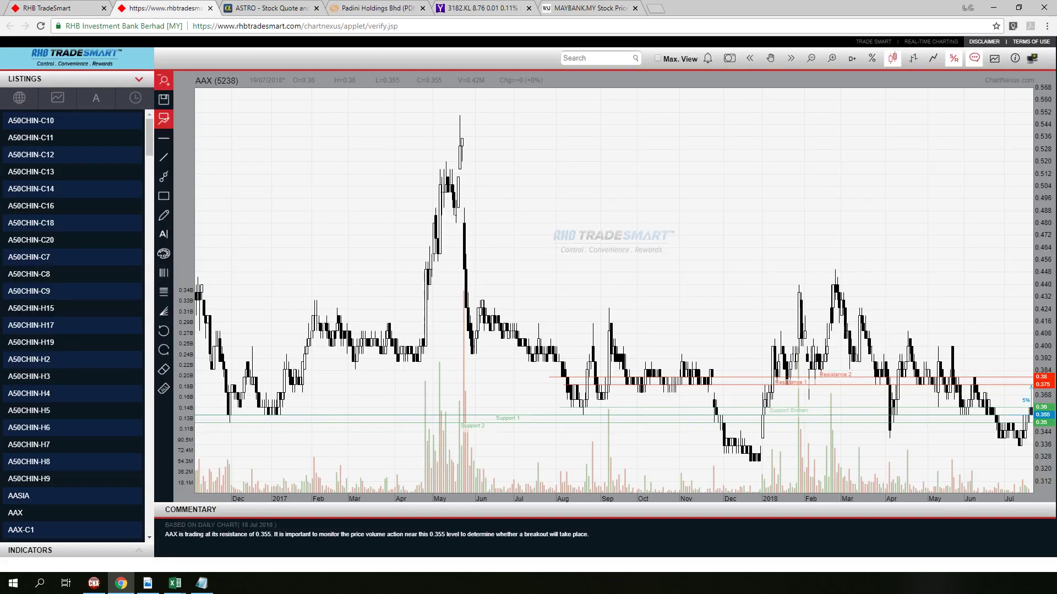
click(94, 583)
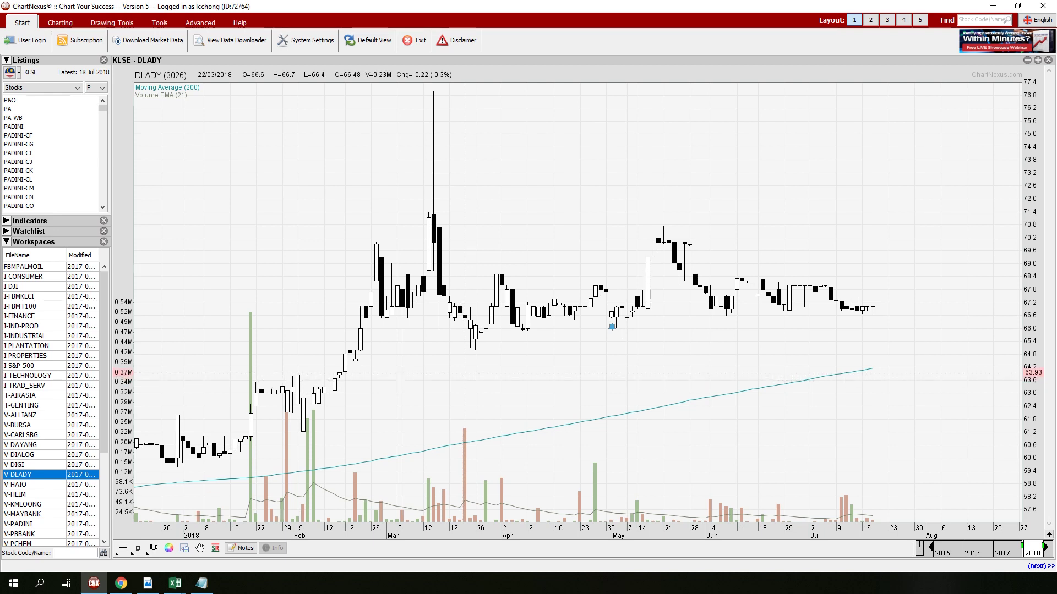
- Switch to Chrome, open the Reuters page for Padini Holdings and highlight the Beta row in the valuation ratios
click(121, 583)
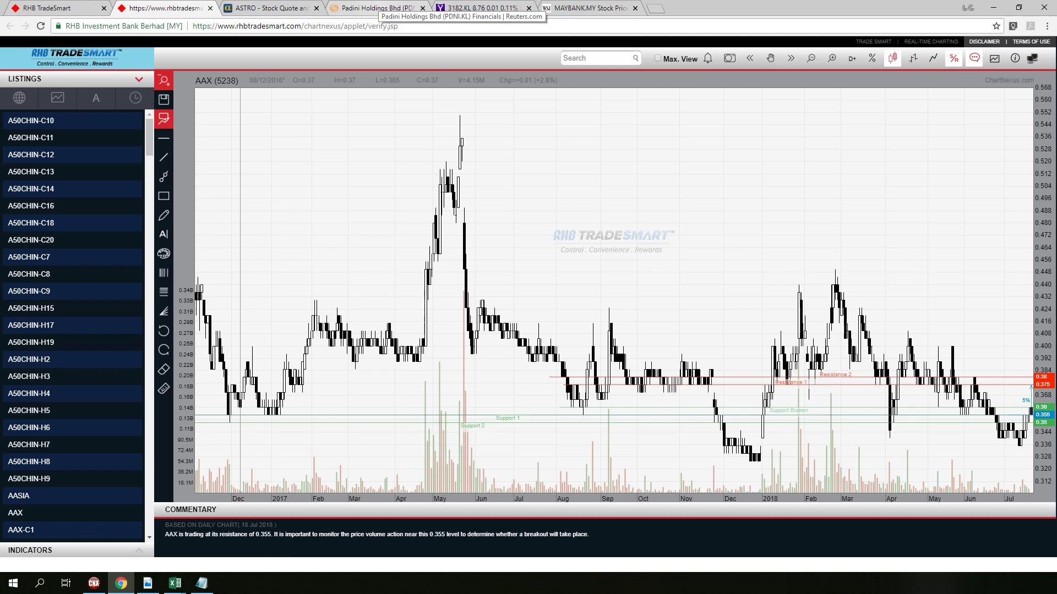
click(377, 8)
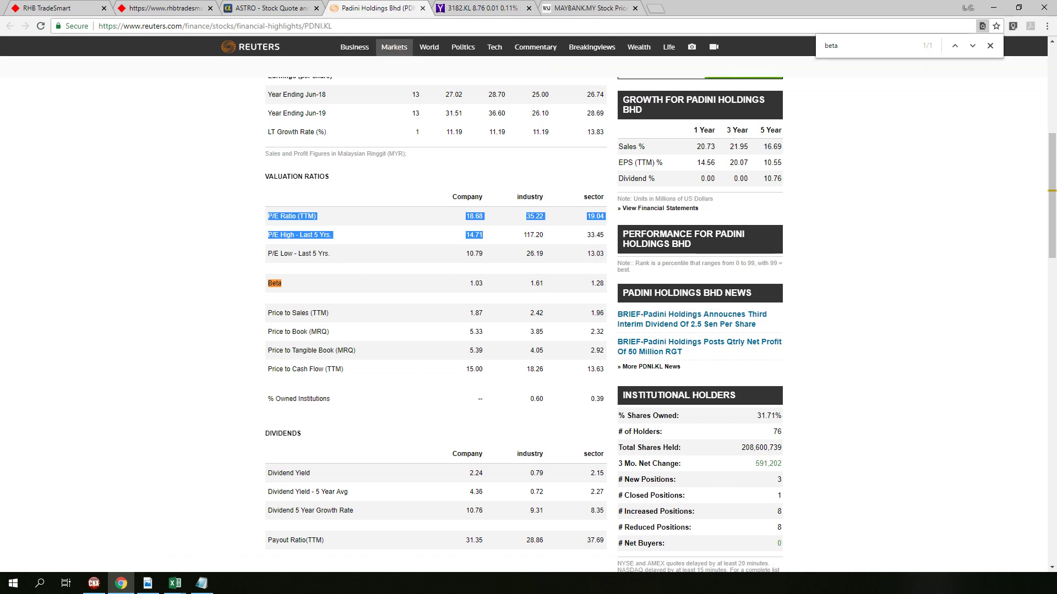
click(492, 237)
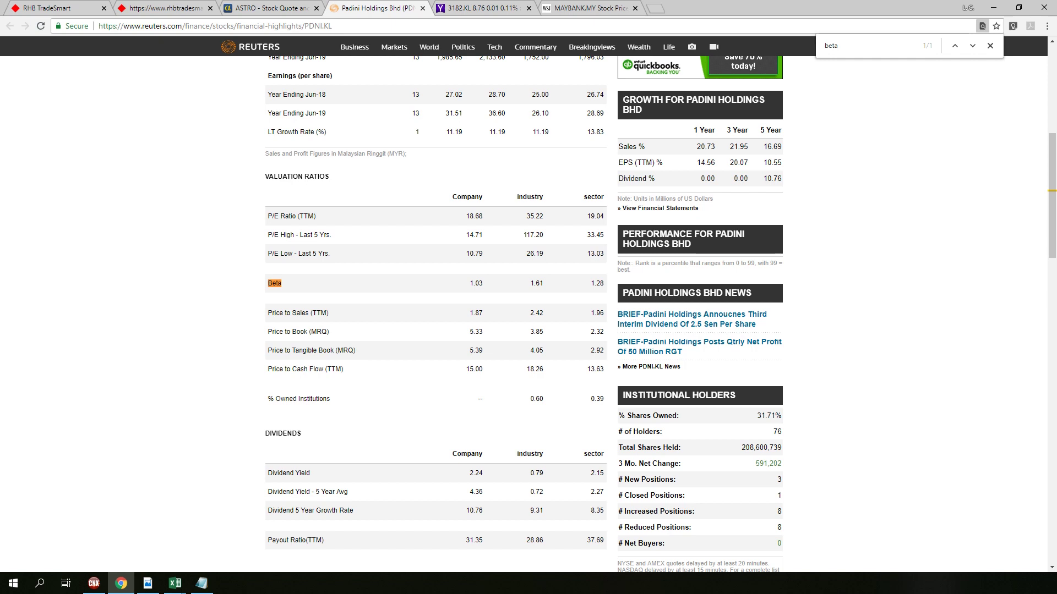
mouse_move(263, 283)
mouse_down()
mouse_move(600, 284)
mouse_move(278, 284)
mouse_up()
- Switch to the Beta-Calculation.xlsx workbook in Excel and inspect the two Beta results in K1:K2
mouse_move(175, 583)
click(177, 531)
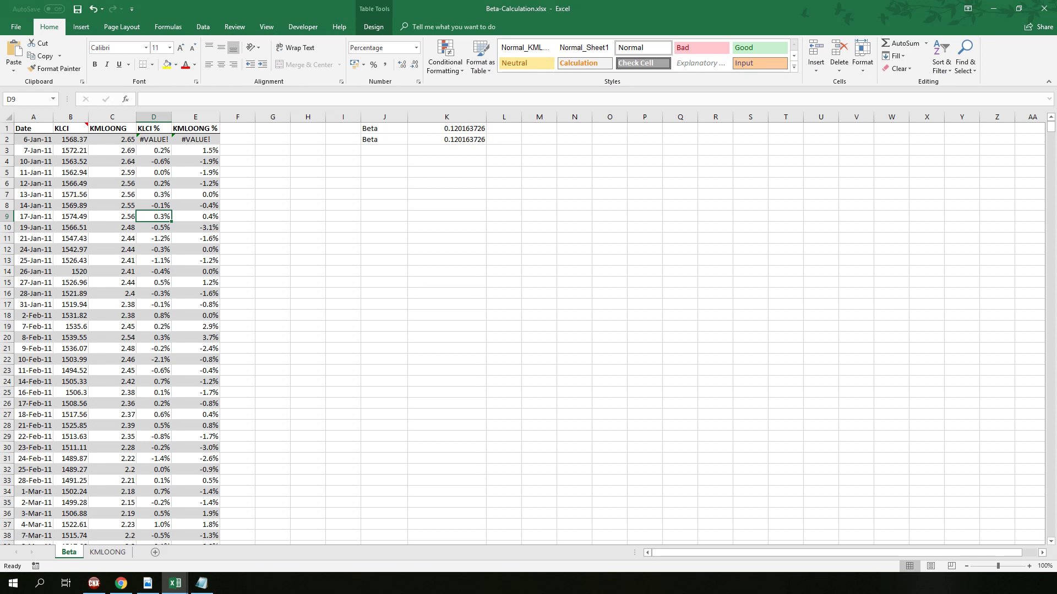
drag(446, 128, 447, 139)
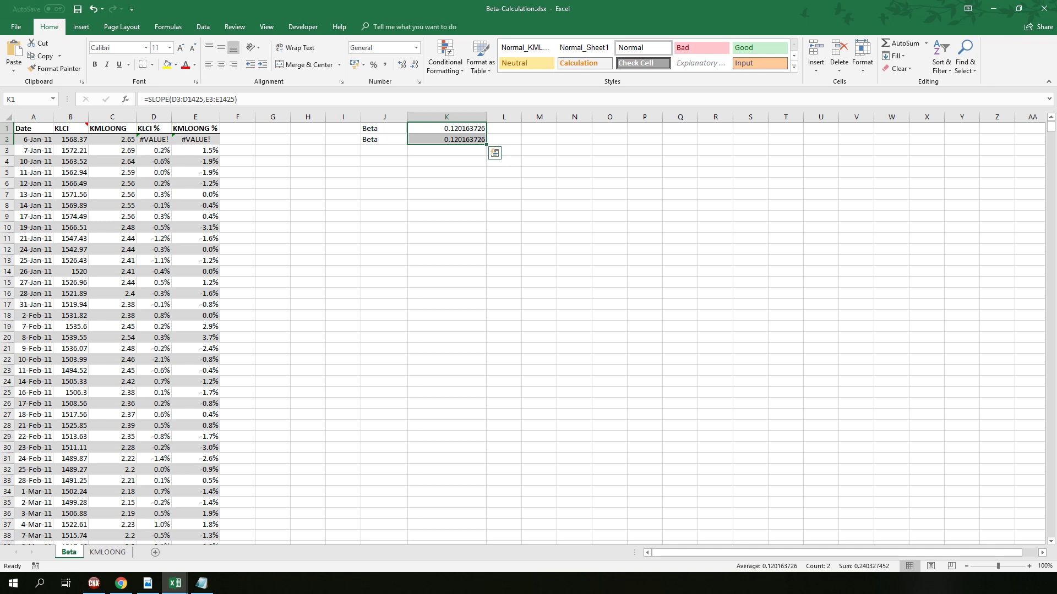
click(446, 172)
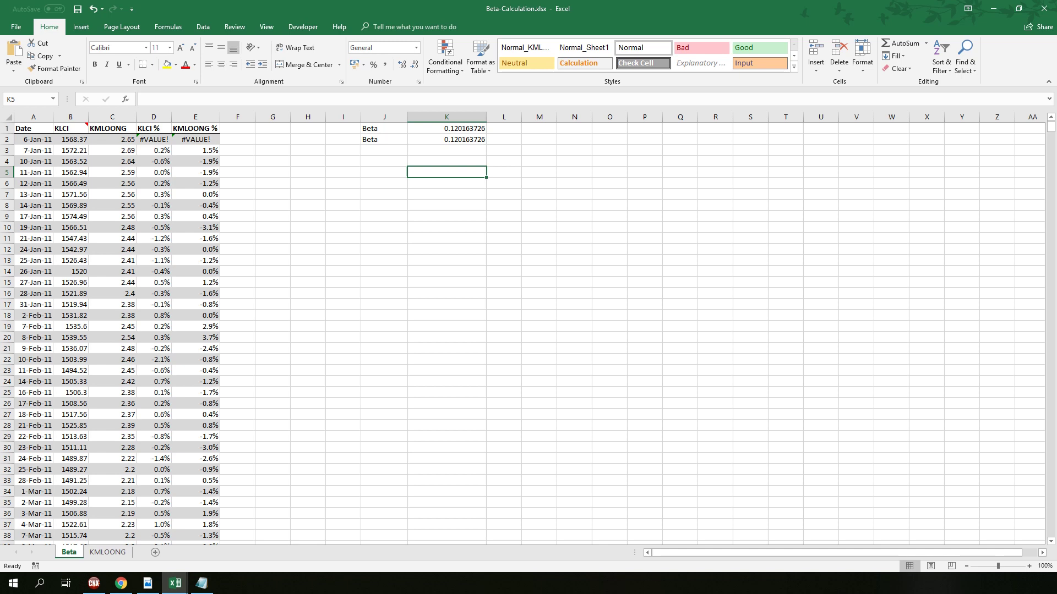
- Switch to the Backtesting-Example-1.xlsx workbook and look through its rows of price data and trade signals
click(175, 583)
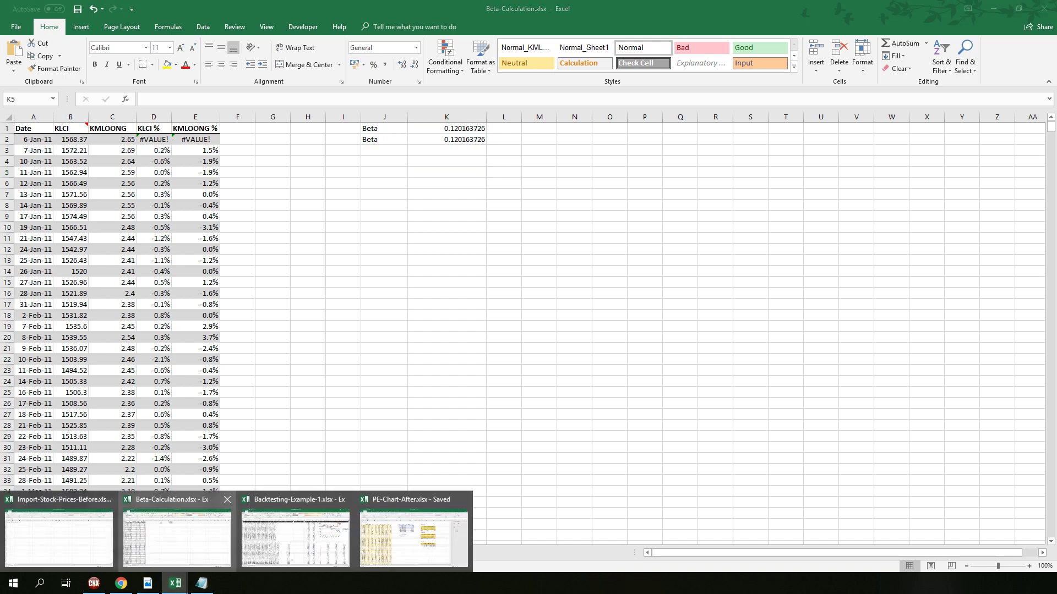
click(295, 533)
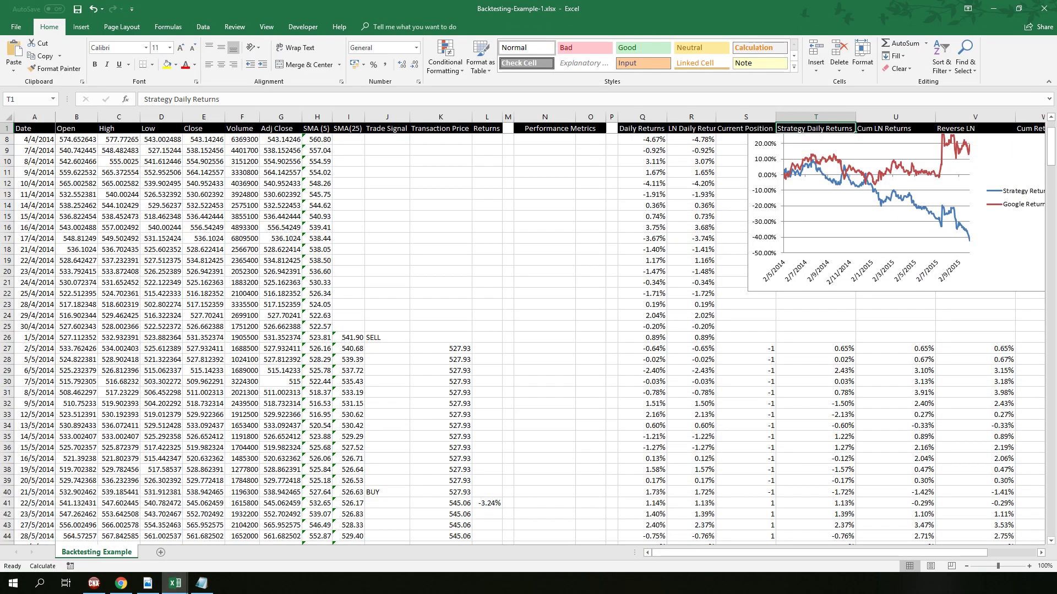
click(242, 172)
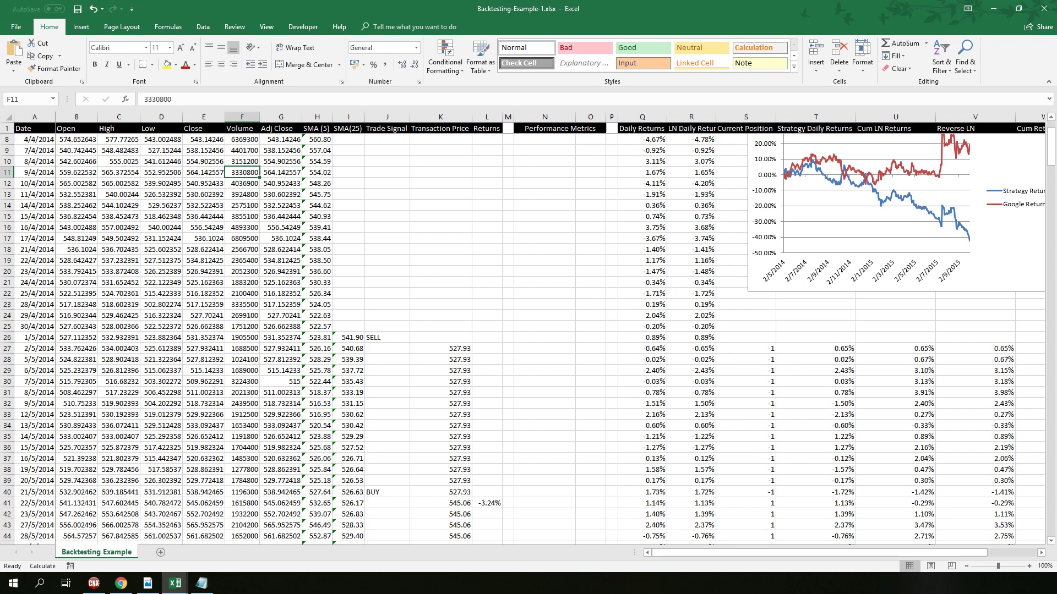
scroll(522, 338, down, 14)
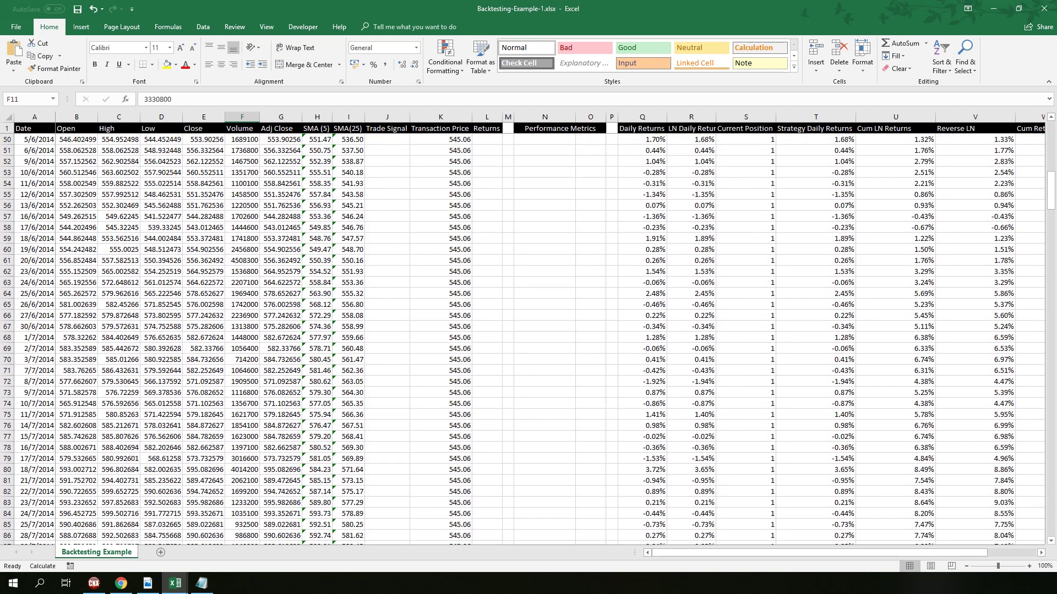
scroll(522, 339, up, 16)
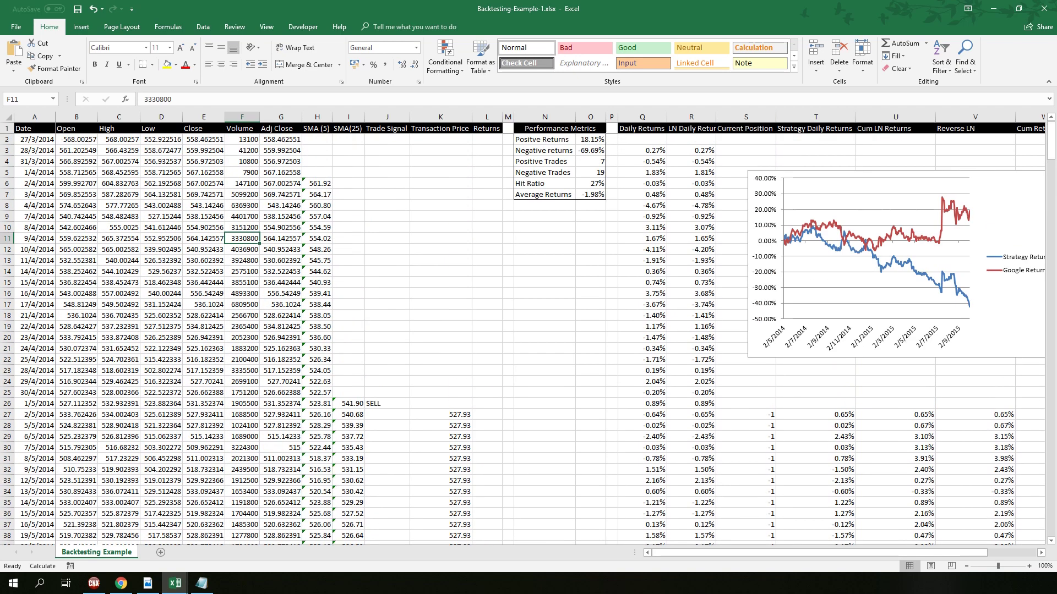
- Examine the Strategy Daily Returns, Cum LN Returns and Current Position column headings of the backtest
drag(815, 128, 895, 128)
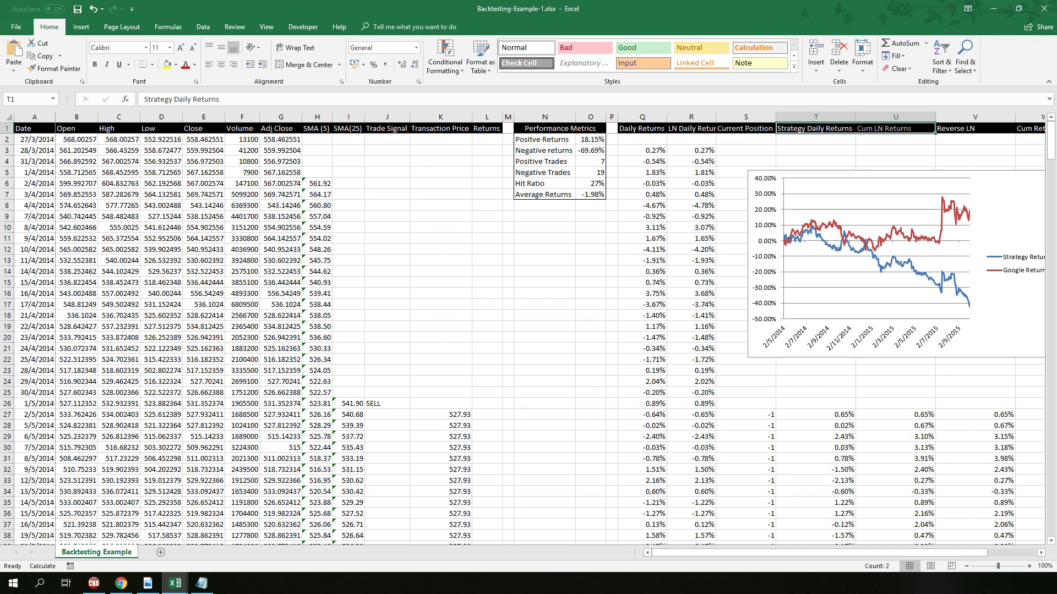
key(Left)
key(Right)
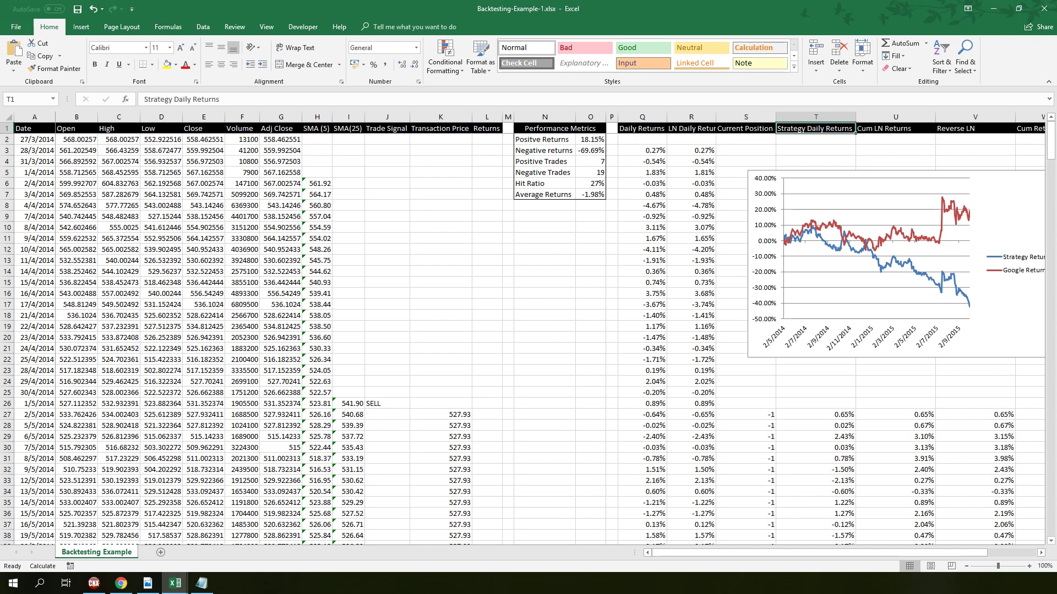
key(Left)
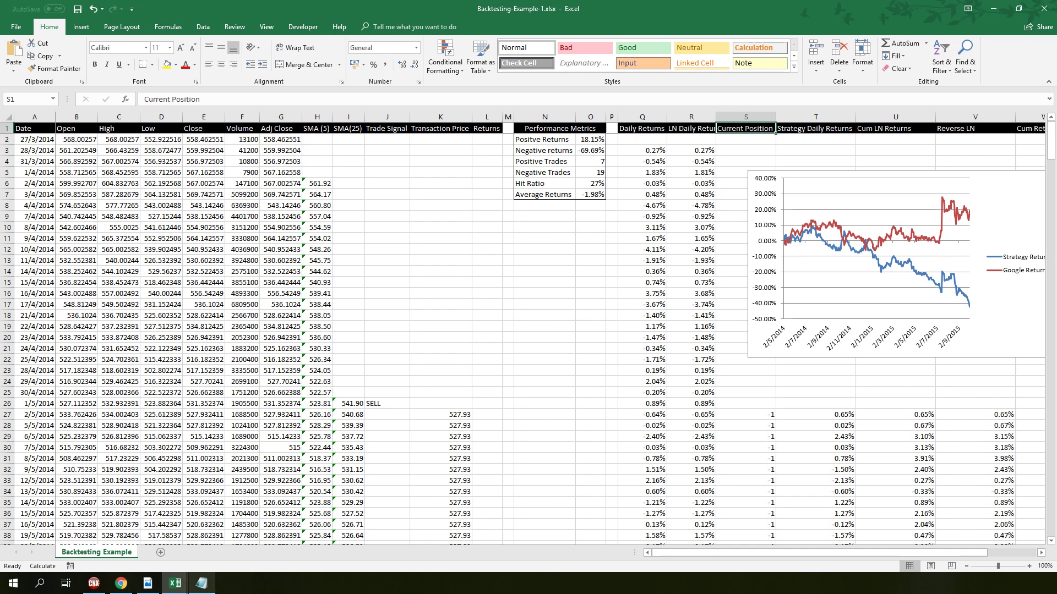
- Switch to the Notepad notes and highlight the P / E Multiple, Earning Yield % and Dividend Yield % lines one by one
click(202, 584)
drag(256, 95, 132, 95)
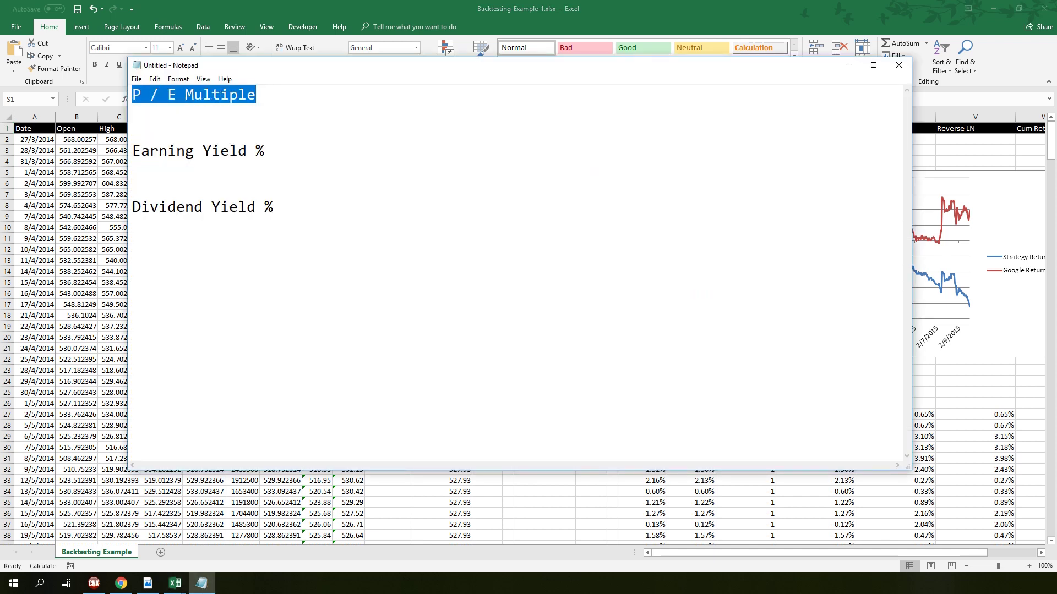
key(ctrl+End)
key(shift+Left)
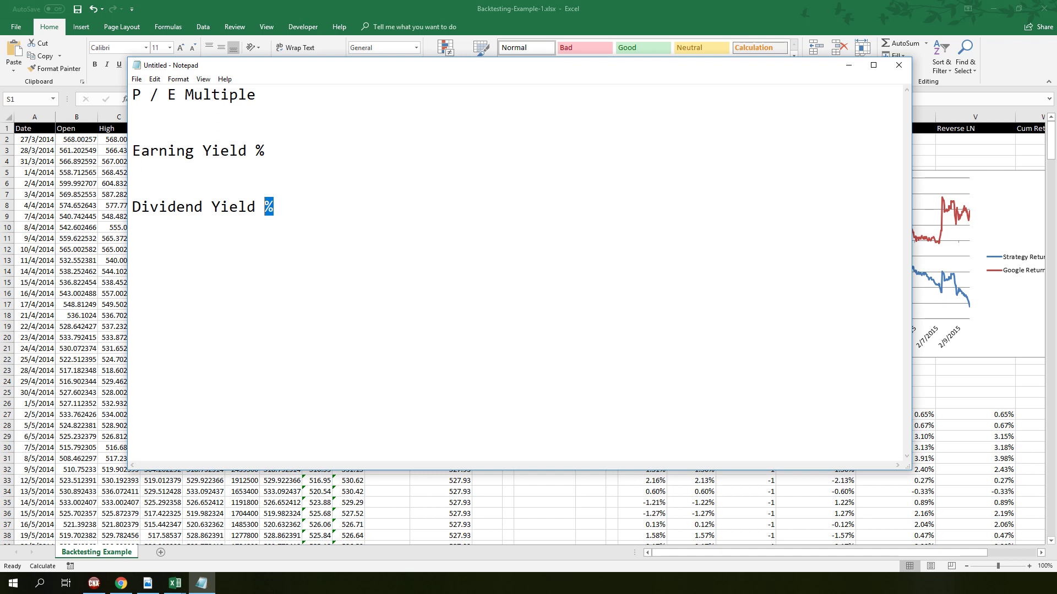
click(265, 150)
drag(265, 151, 159, 150)
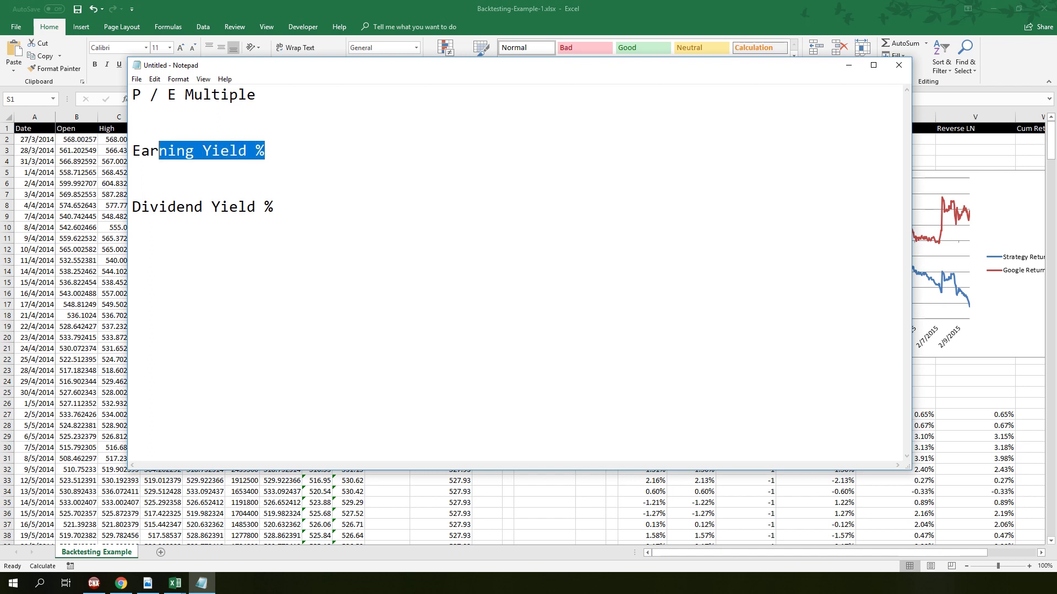
drag(274, 207, 194, 207)
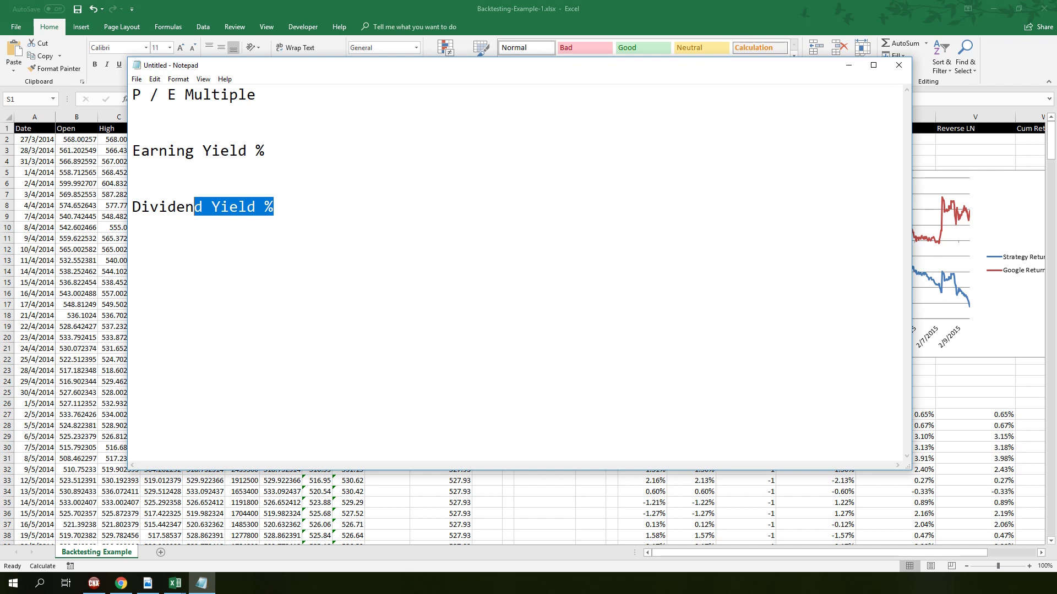
- Add the example values "8 10 12 20" after P / E Multiple in the notes
click(266, 95)
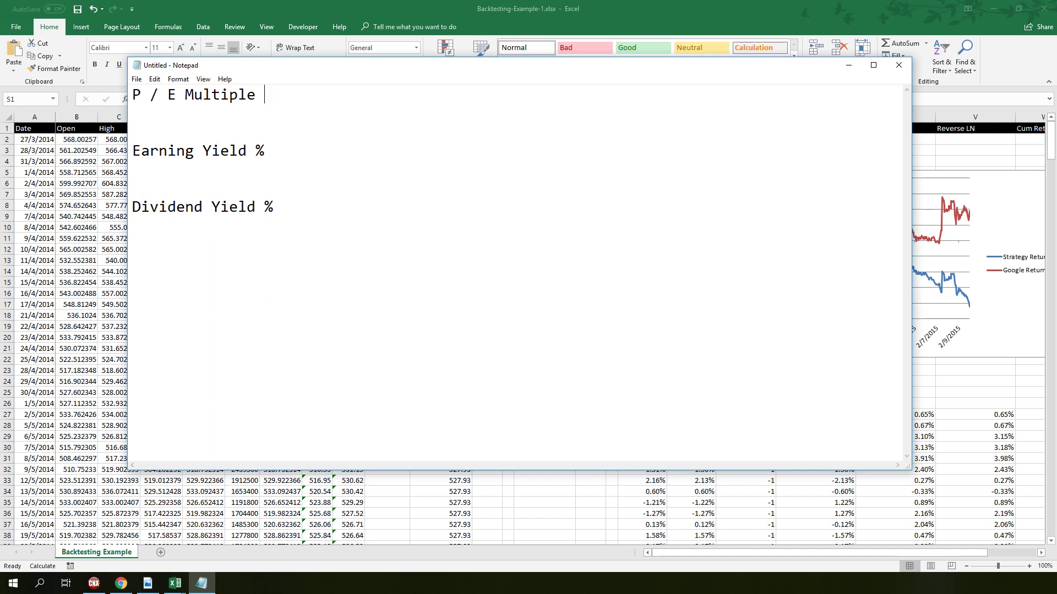
text(8 10 12 20)
- Switch to the PE-Chart-After.xlsx workbook in Excel and display its PE Chart sheet
click(175, 584)
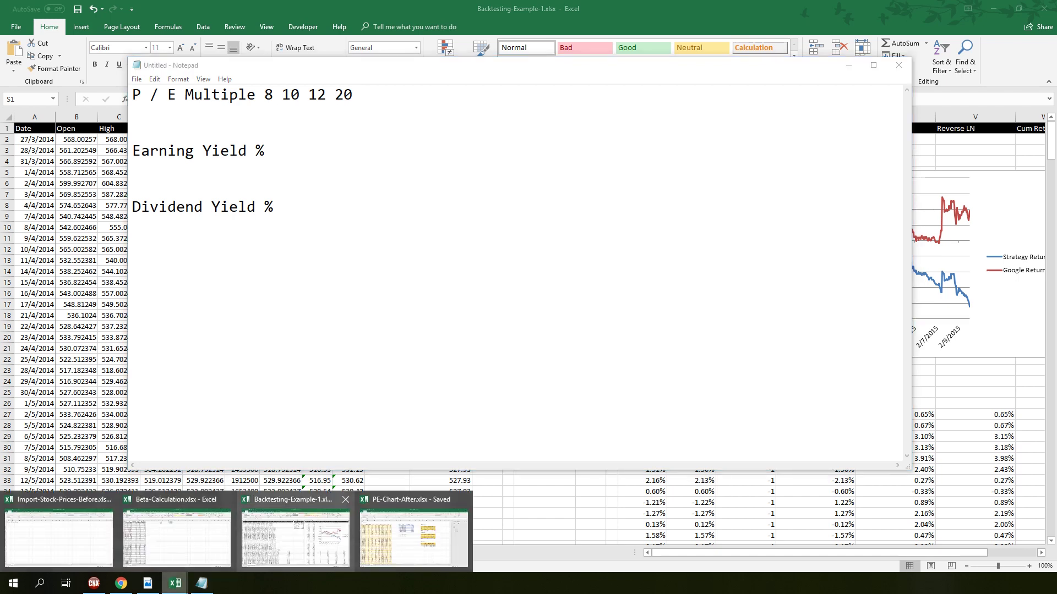
click(414, 536)
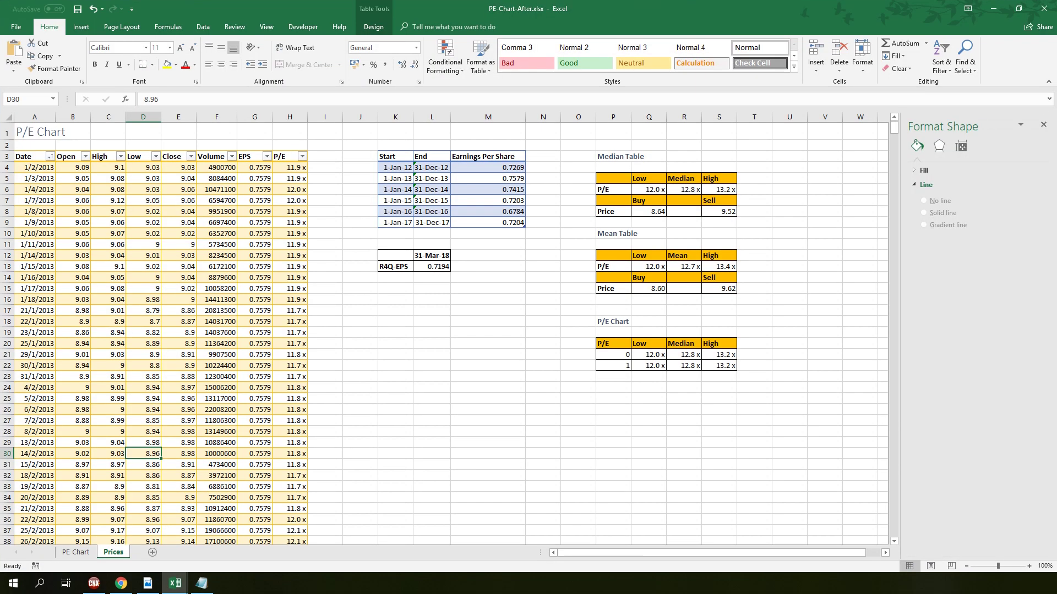
click(76, 553)
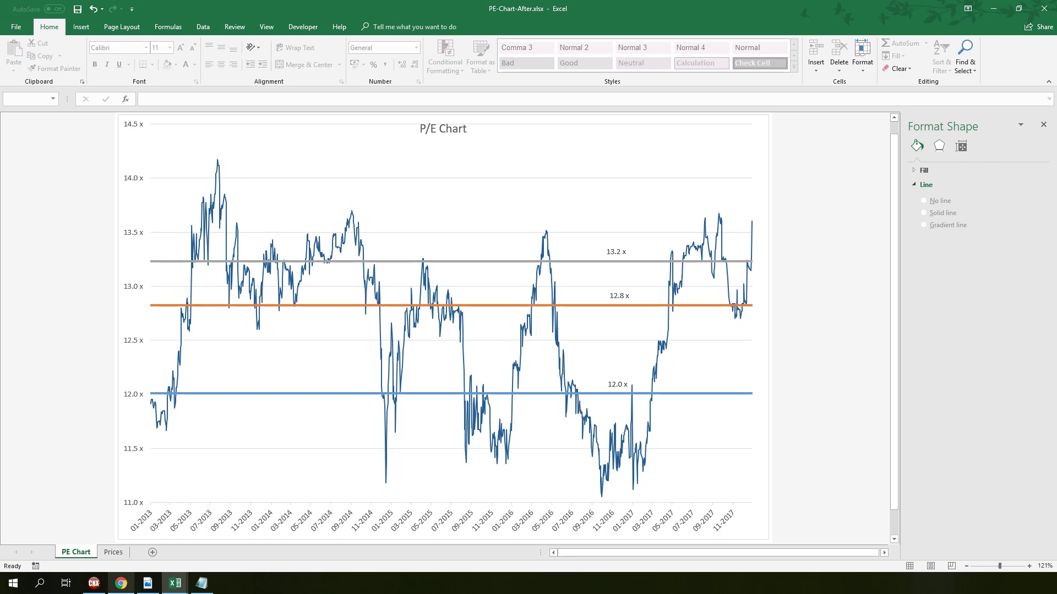
- Switch to the Carlsberg report in Acrobat Reader and review the DDM valuation in Figure 4 and the historical P/E chart in Figure 5
click(148, 582)
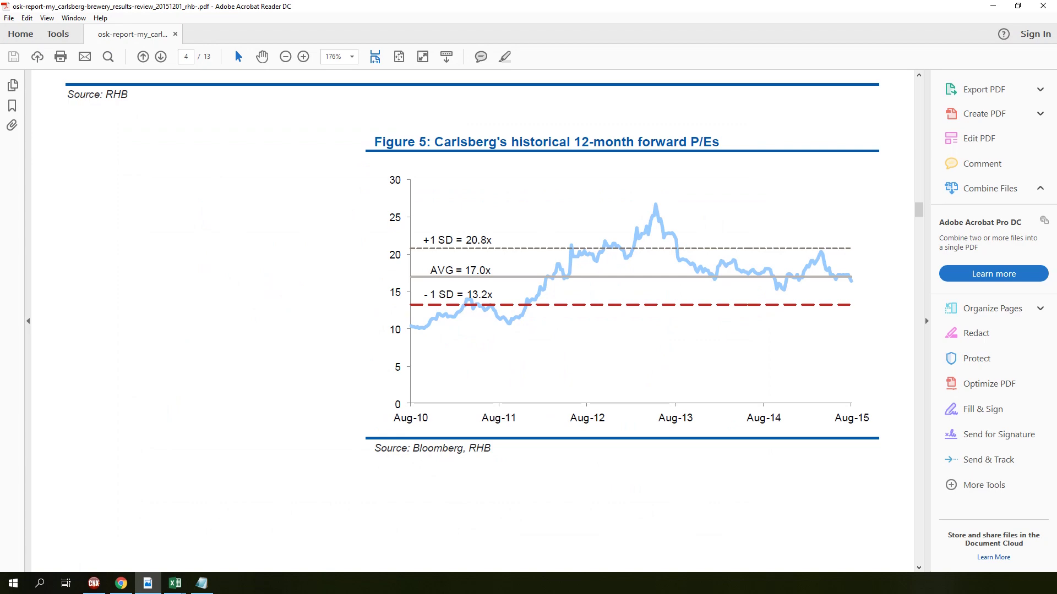
scroll(473, 320, up, 3)
scroll(473, 319, up, 4)
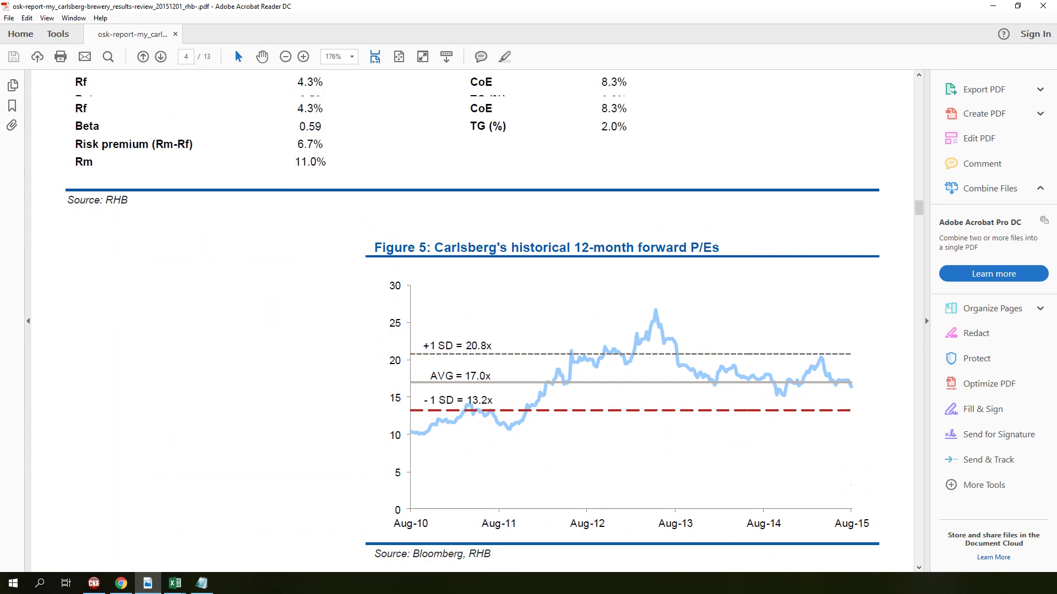
scroll(473, 319, up, 11)
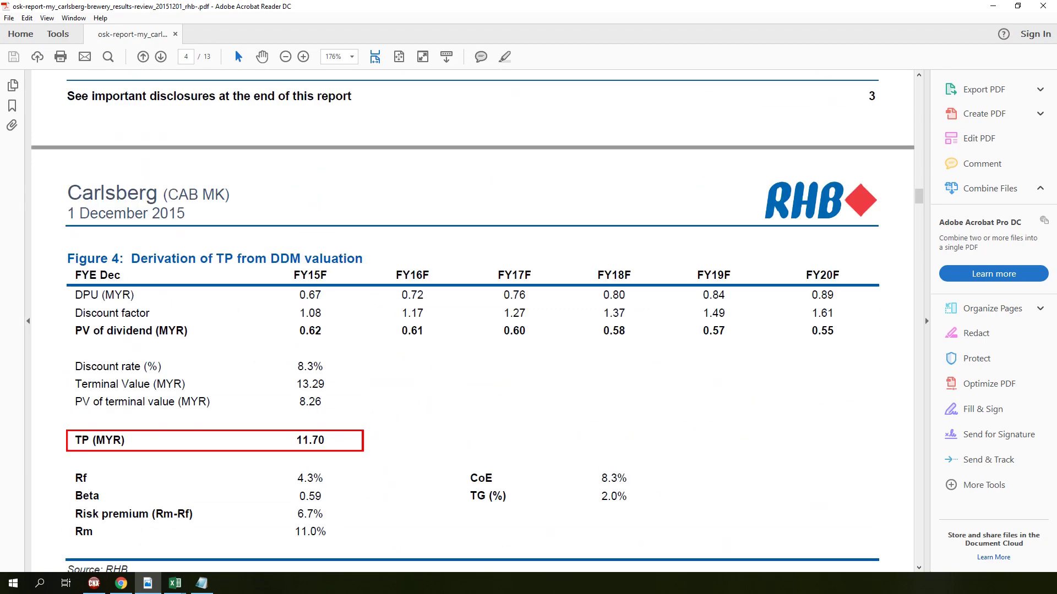
scroll(474, 319, down, 15)
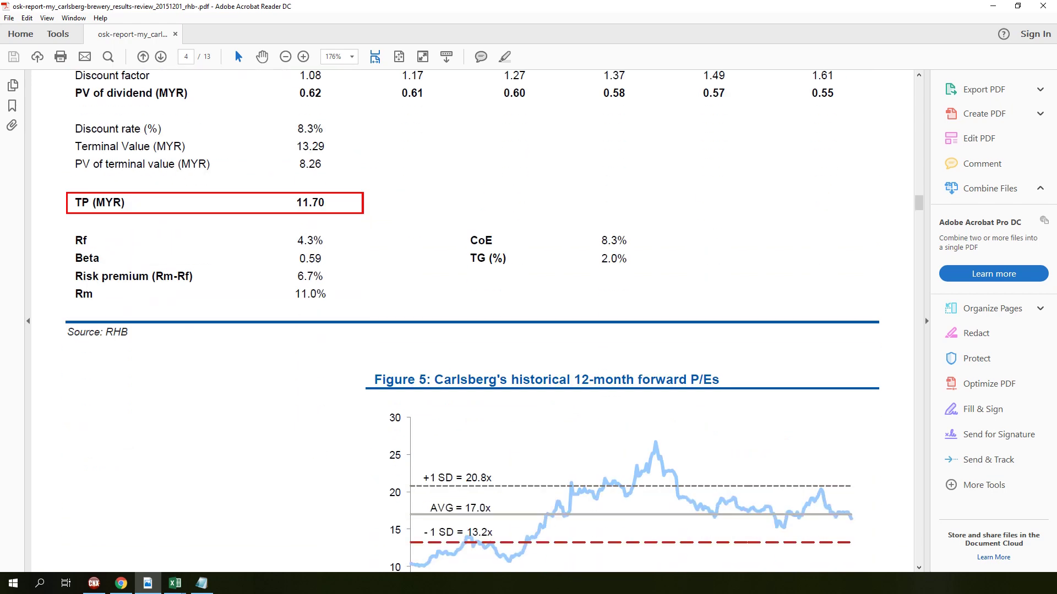
scroll(473, 319, up, 1)
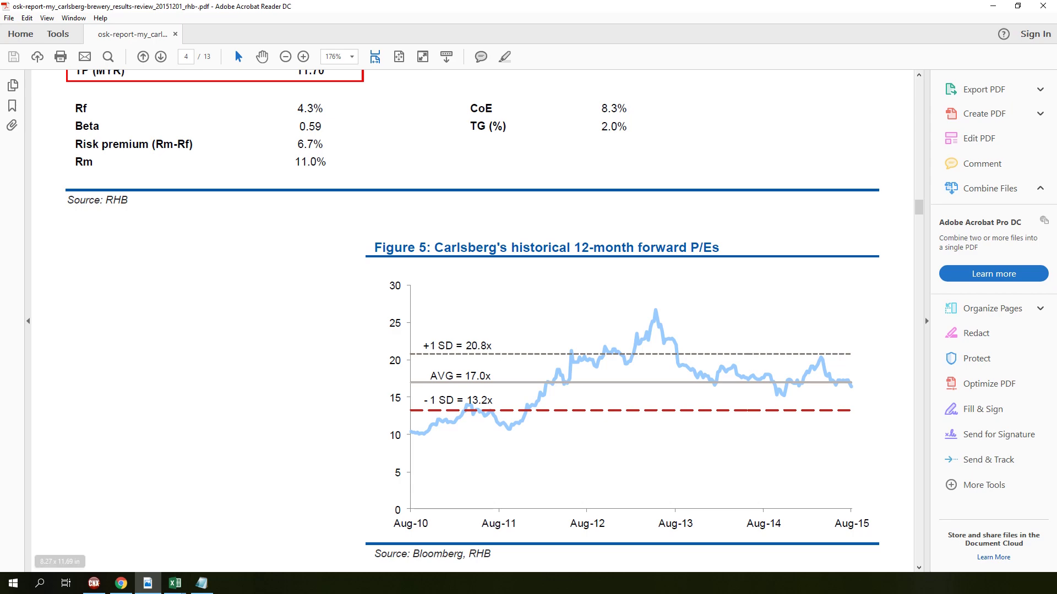
- Return to the P/E chart in Excel, then view the DLADY chart in ChartNexus and minimize that window
mouse_move(174, 584)
click(413, 531)
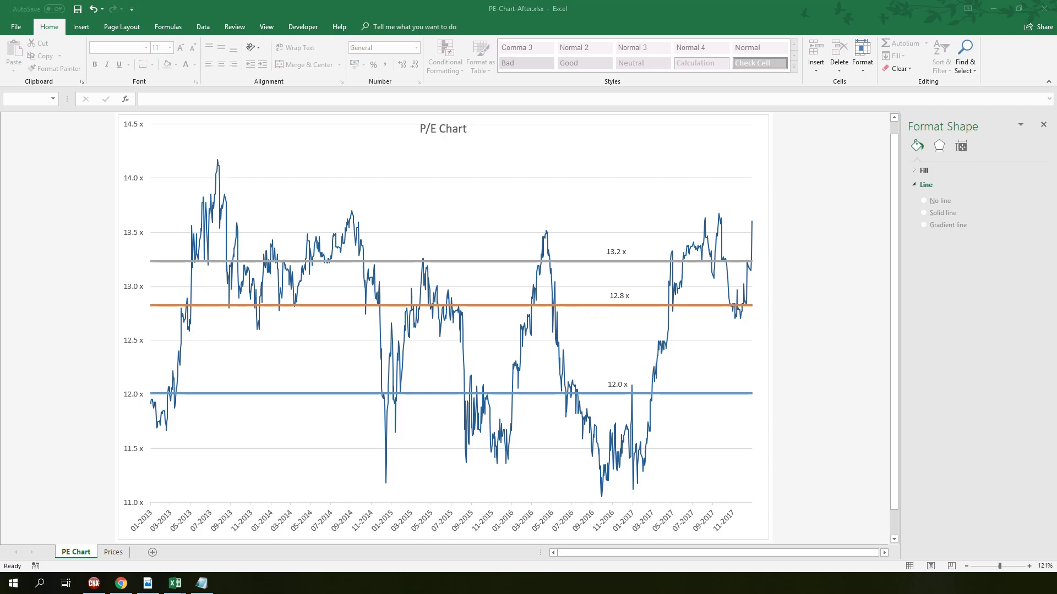
click(94, 583)
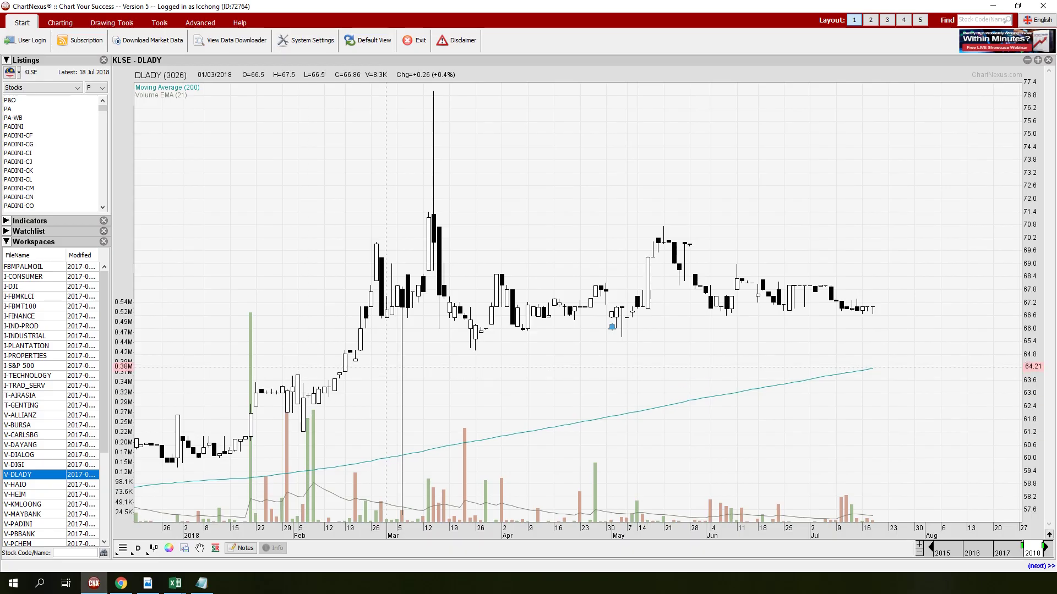
click(993, 7)
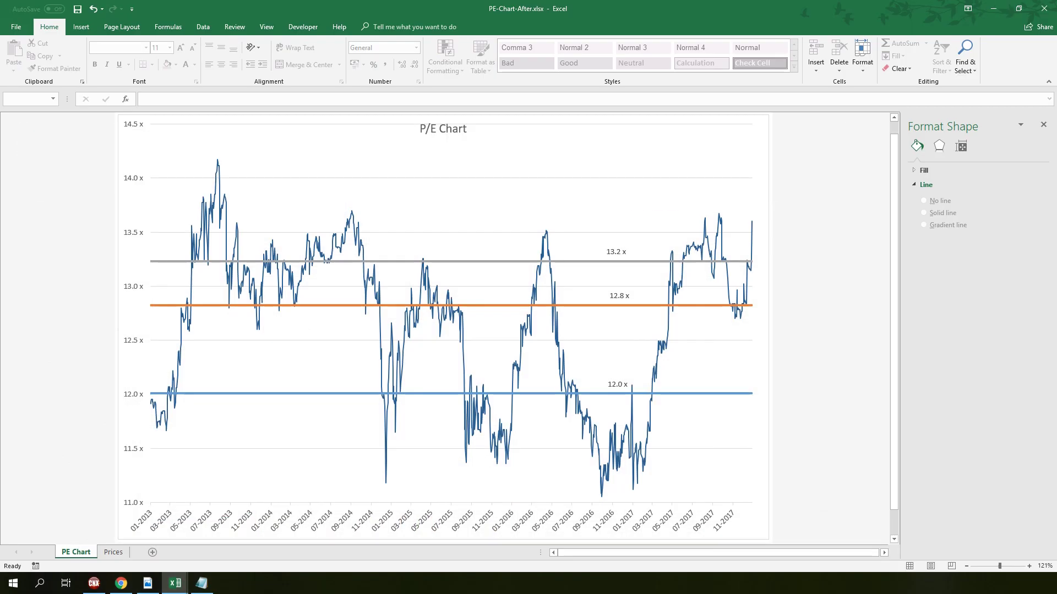
- Switch to Chrome and bring up the AAX price chart on RHB TradeSmart
click(121, 583)
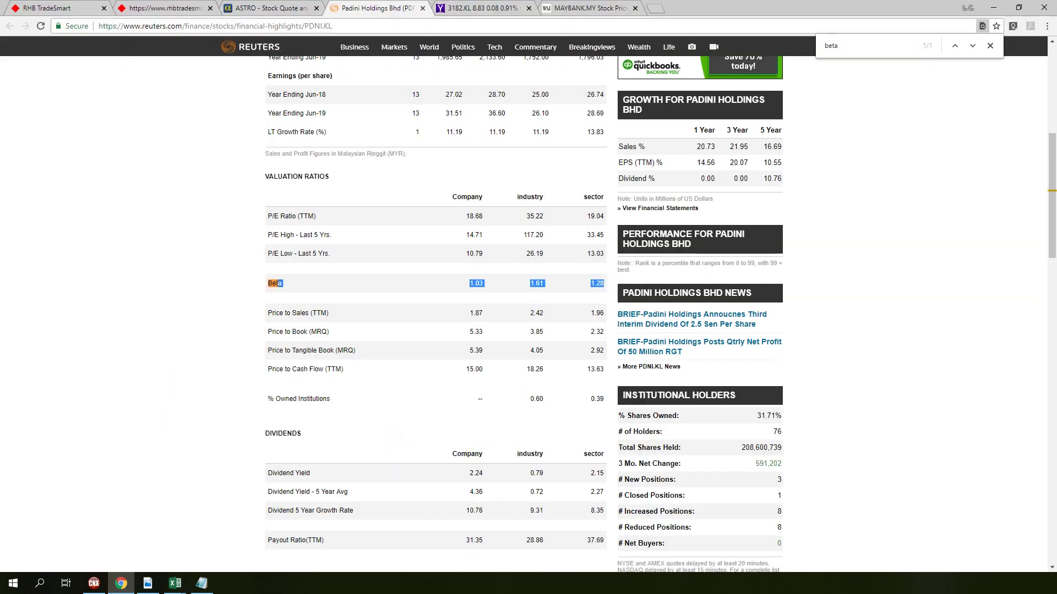
click(165, 8)
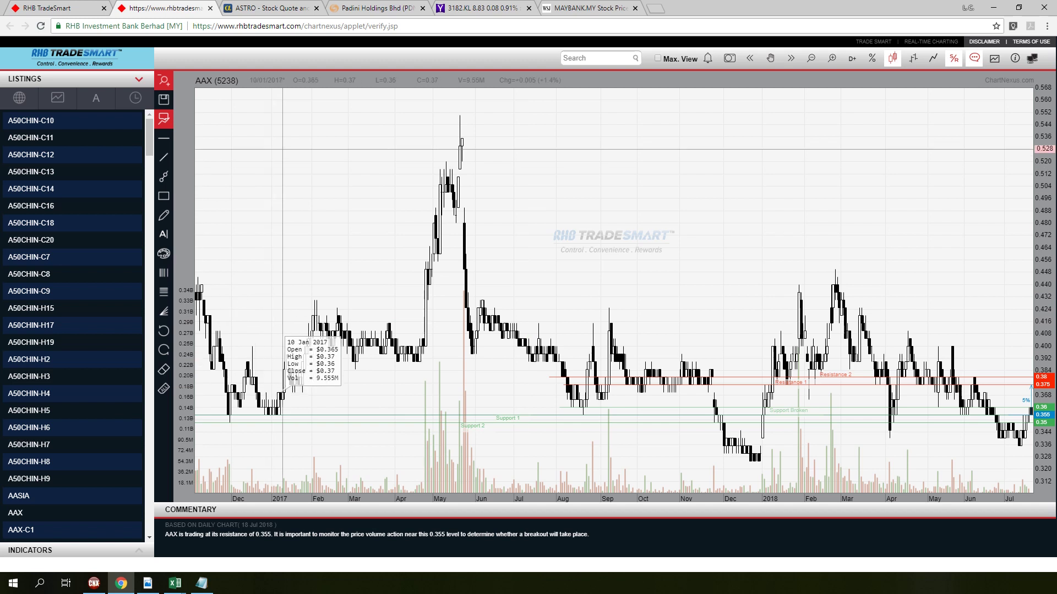
- Show Genting Berhad's historical data on Yahoo Finance and check the selected time period against the first date listed
click(479, 8)
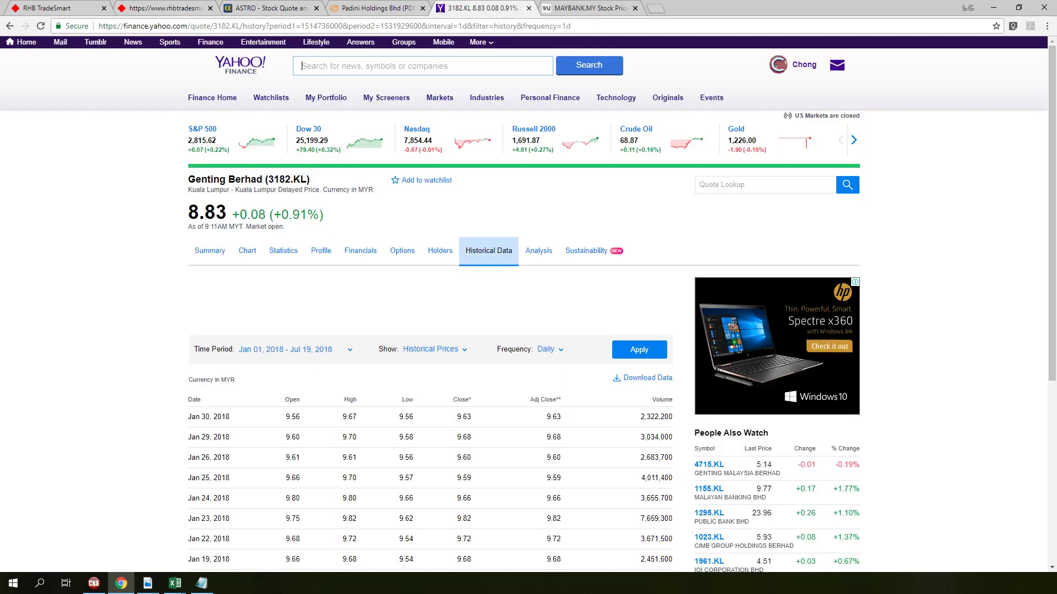
scroll(529, 331, down, 2)
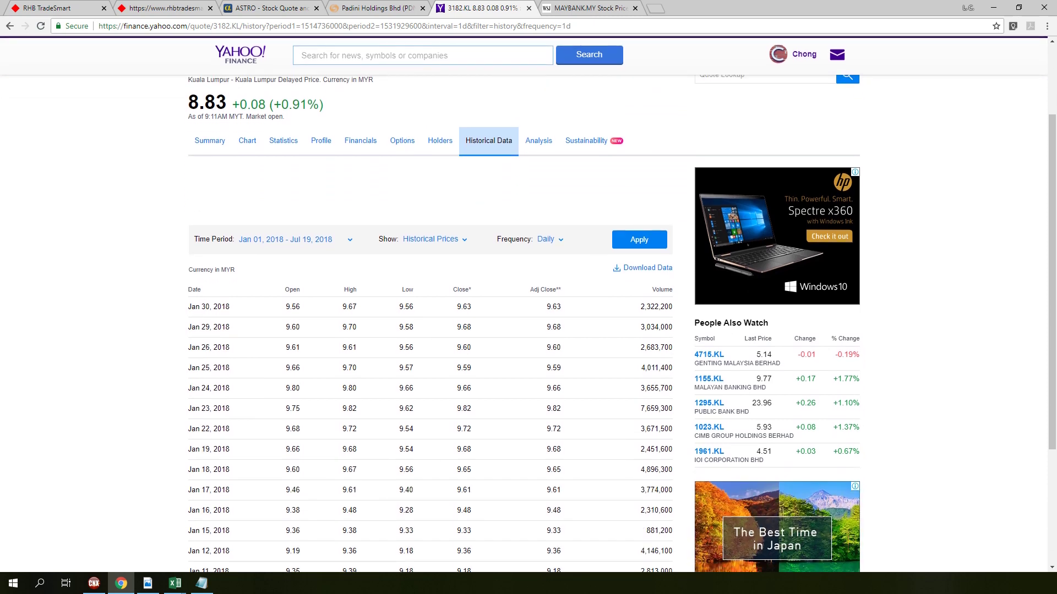
scroll(529, 330, up, 1)
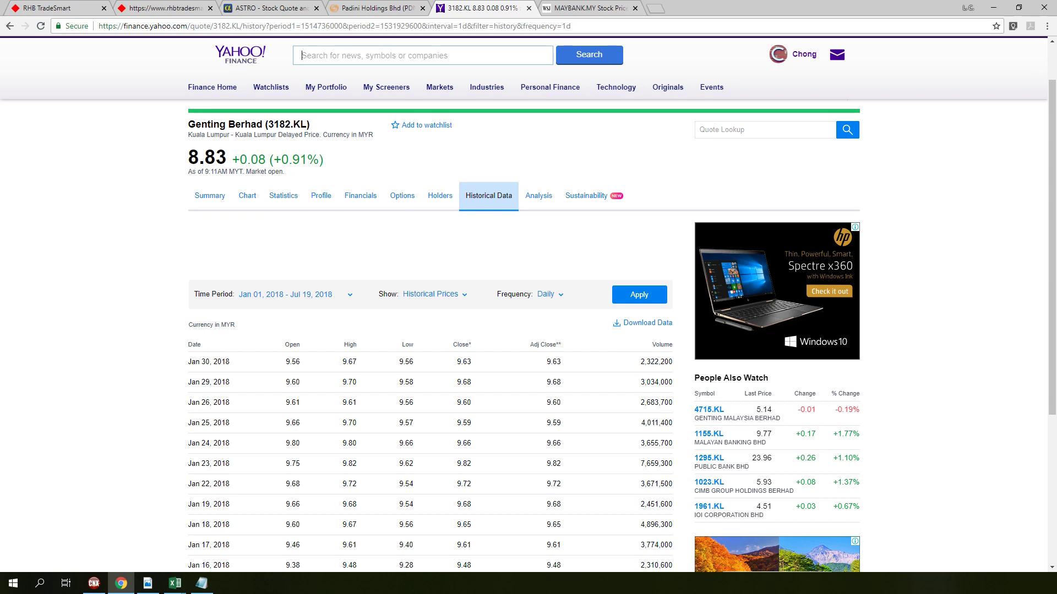
scroll(529, 330, down, 1)
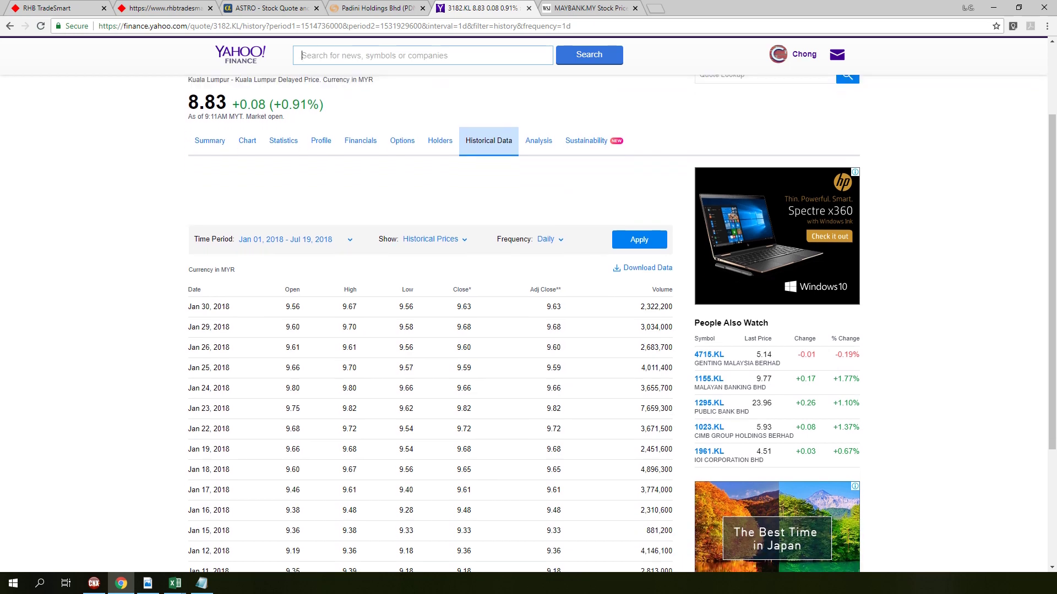
click(350, 239)
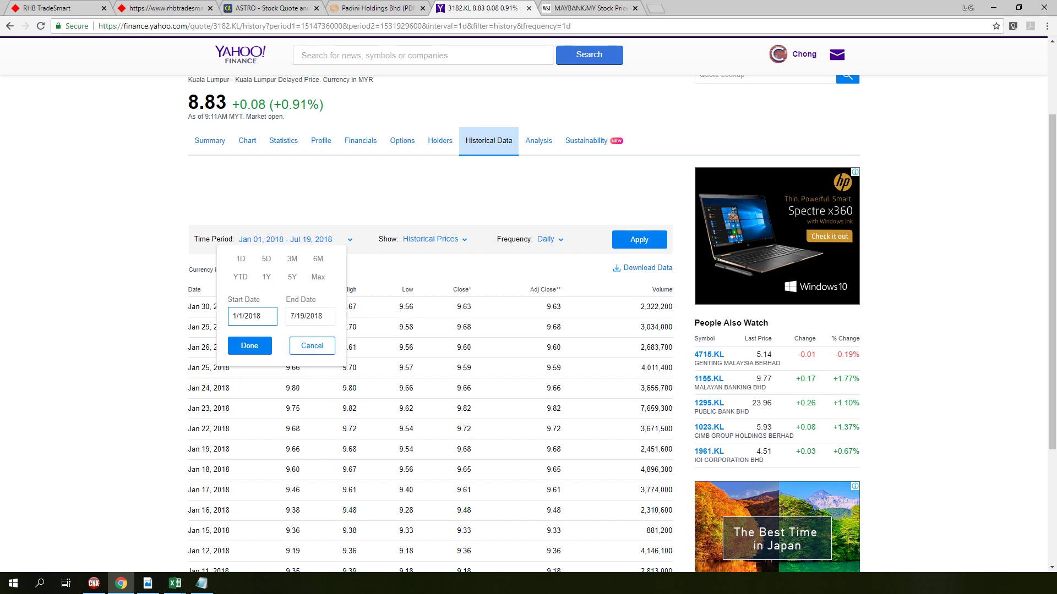
click(249, 346)
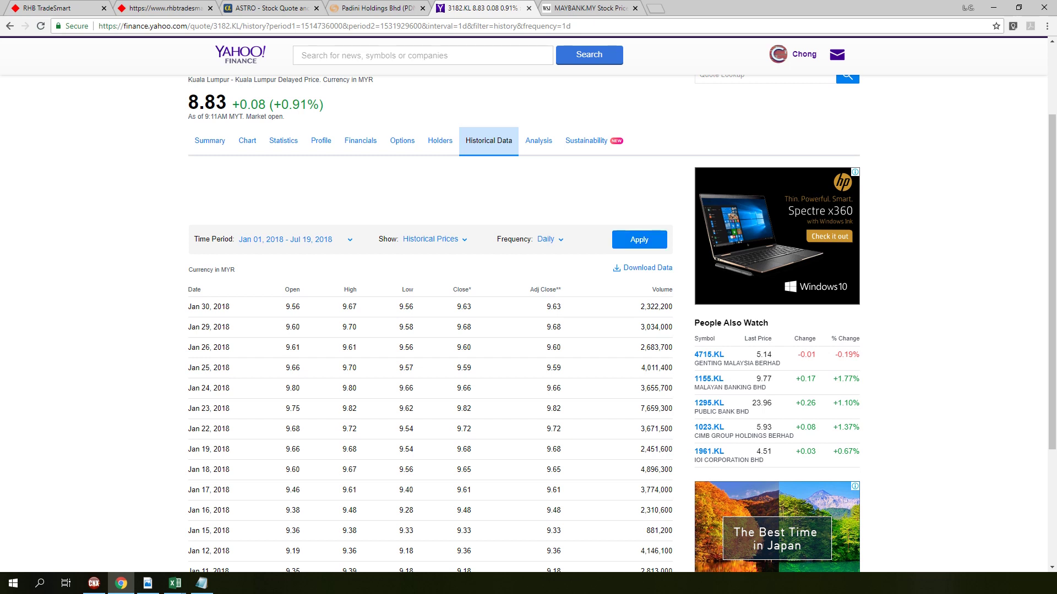
drag(188, 306, 230, 307)
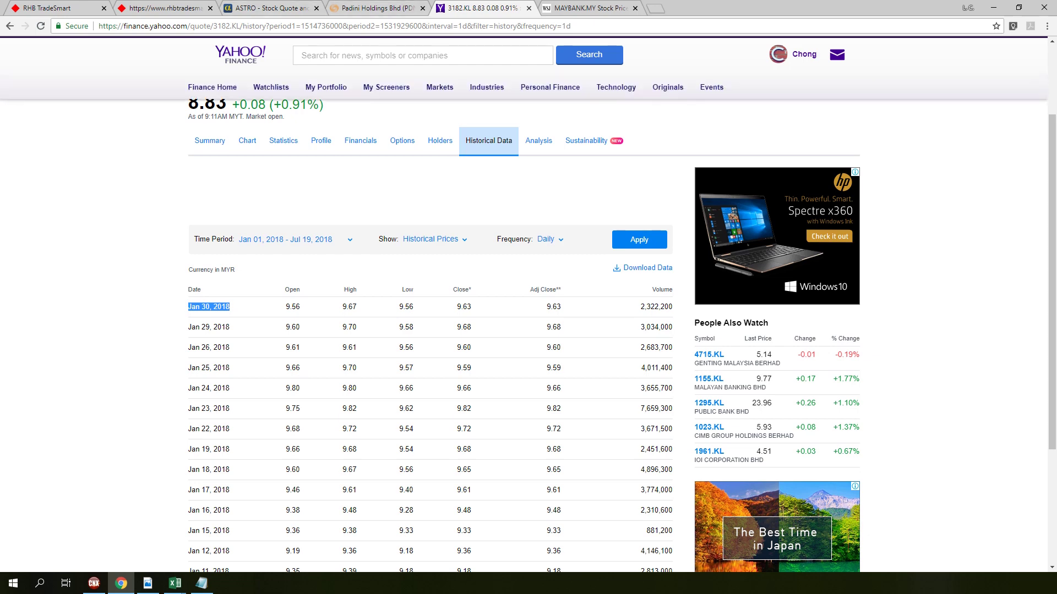
- Switch to the Malayan Banking Bhd quote on The Wall Street Journal and open its Historical Prices page
click(590, 9)
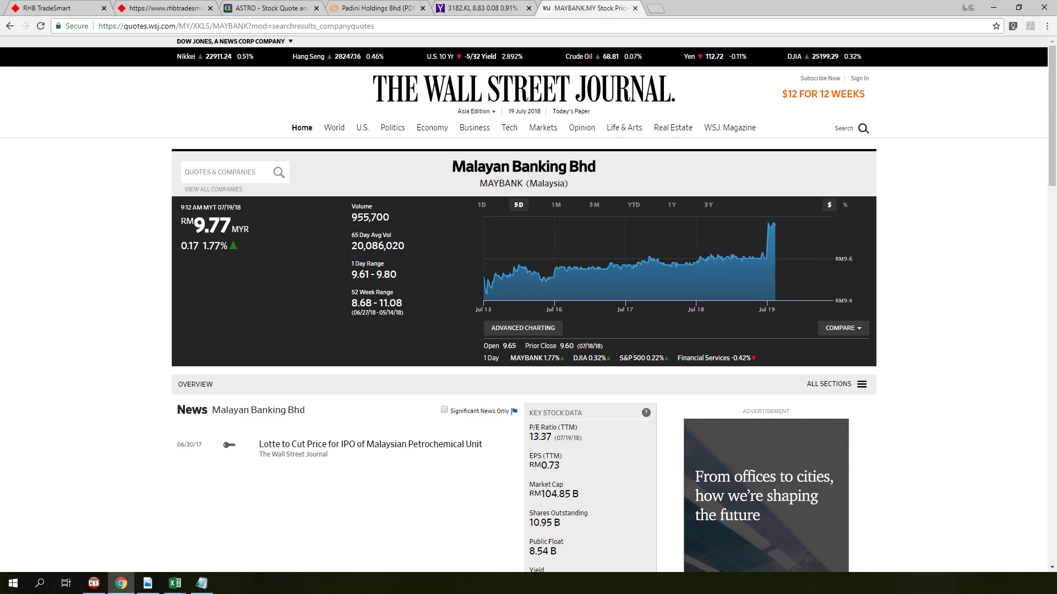
mouse_move(837, 384)
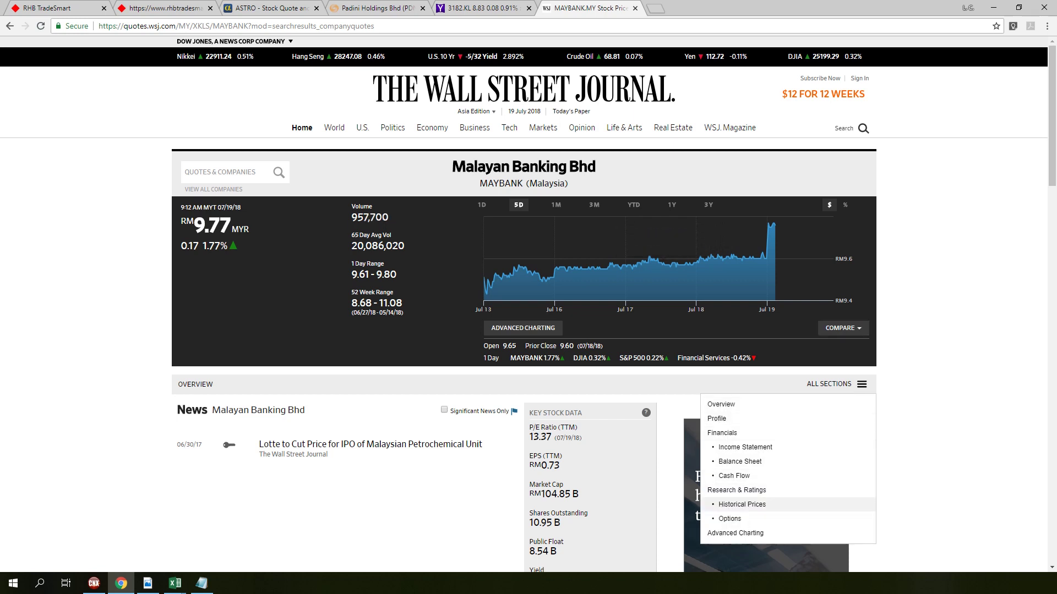
click(742, 504)
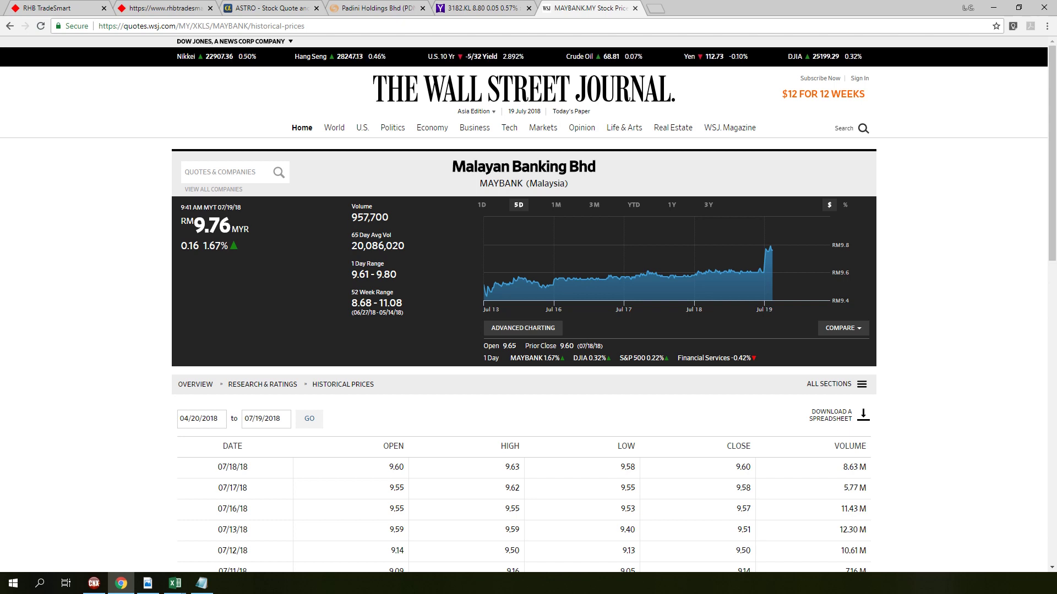
scroll(528, 331, down, 2)
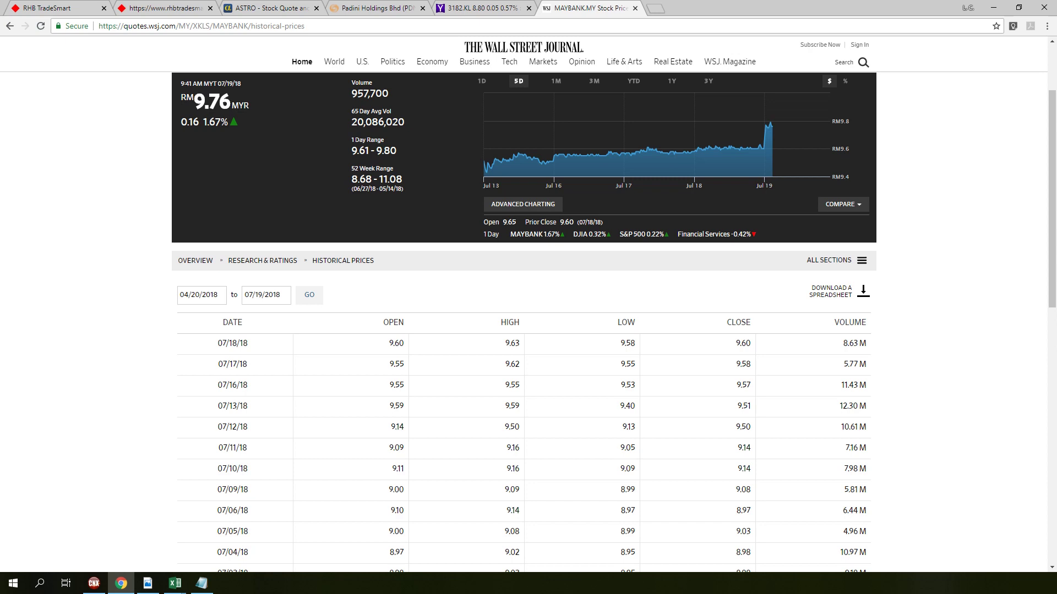
scroll(528, 330, up, 2)
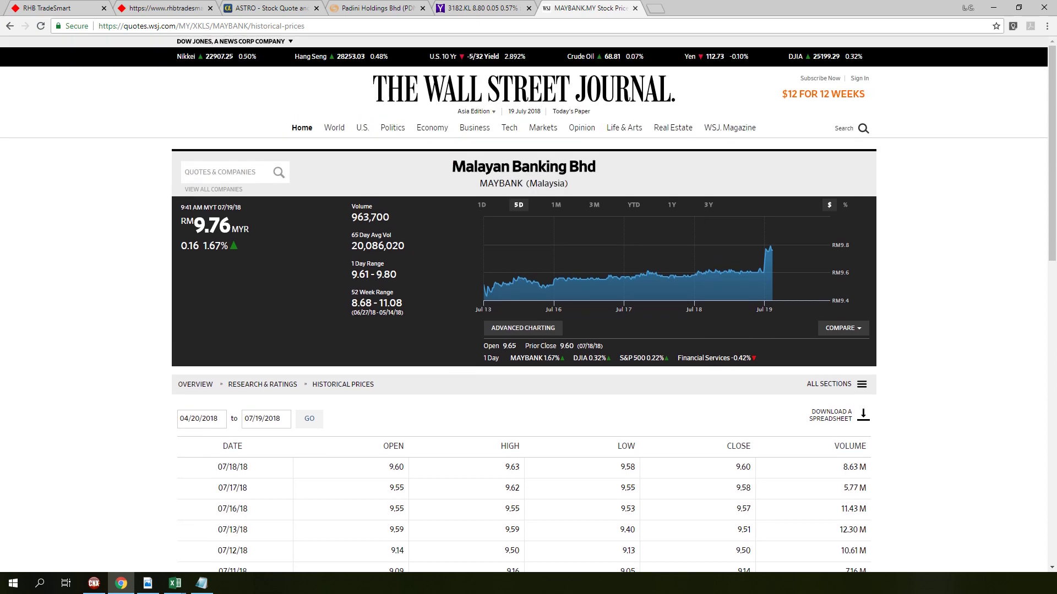
scroll(516, 258, down, 1)
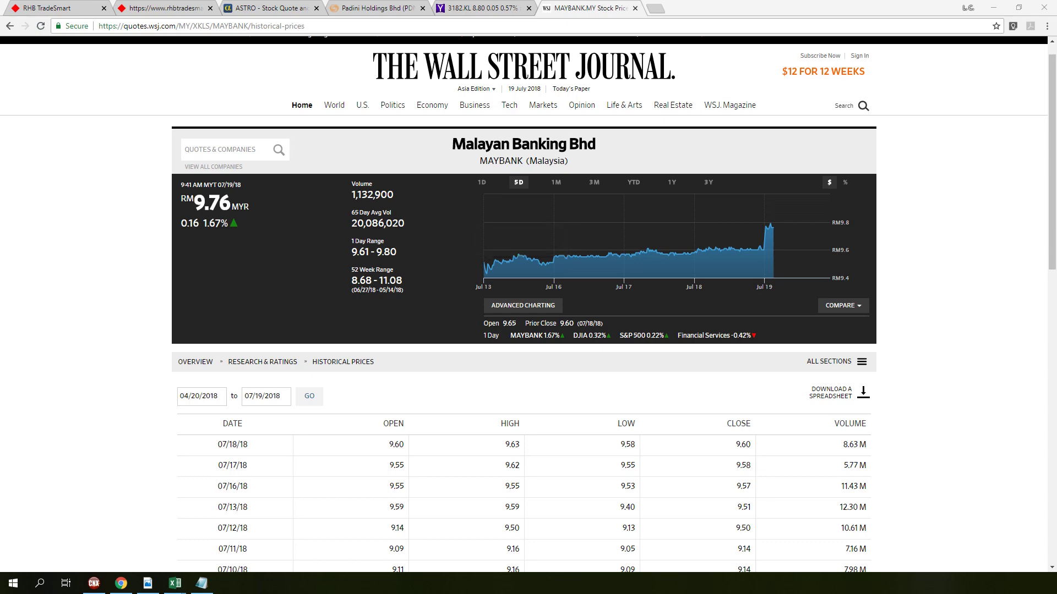
- View the Import-Stock-Prices-Before.xlsx workbook in Excel, then return to the Maybank historical prices in Chrome
mouse_move(175, 583)
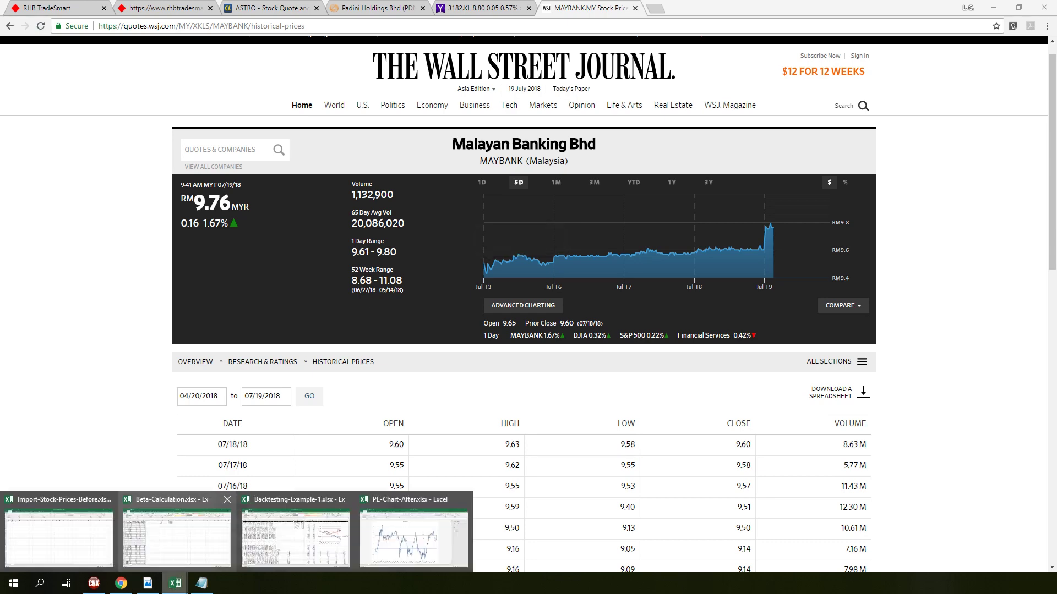
click(59, 532)
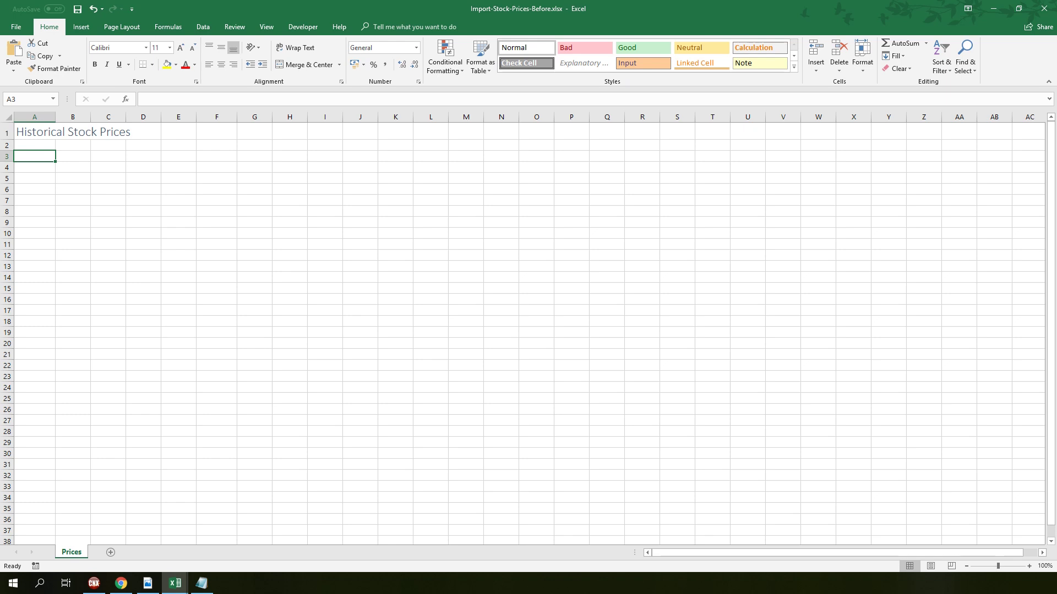
click(121, 583)
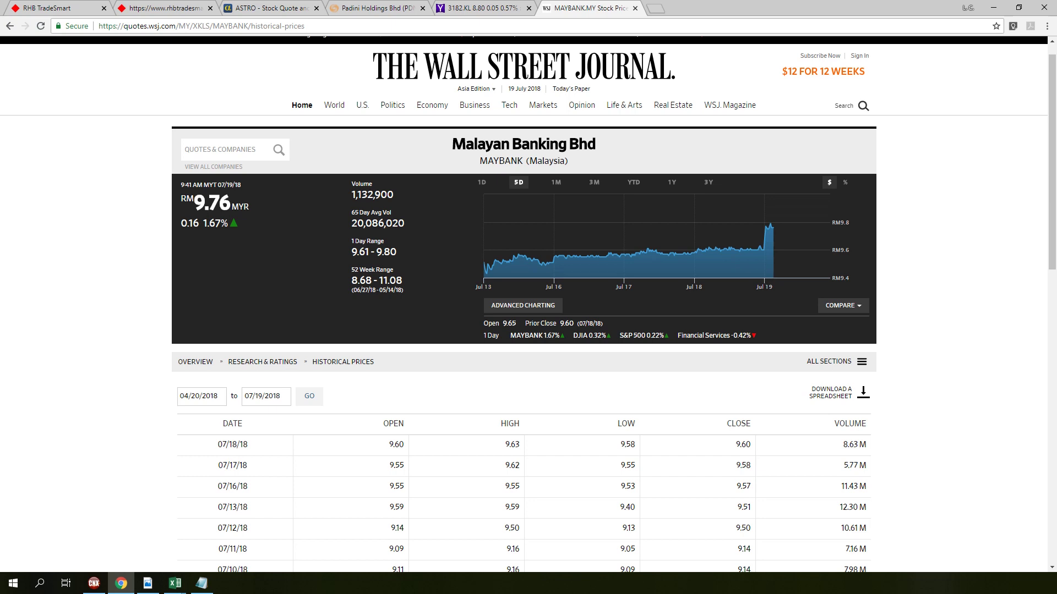
- Set the start date of the Maybank historical prices to 01/01/2013 and apply the date range
click(212, 397)
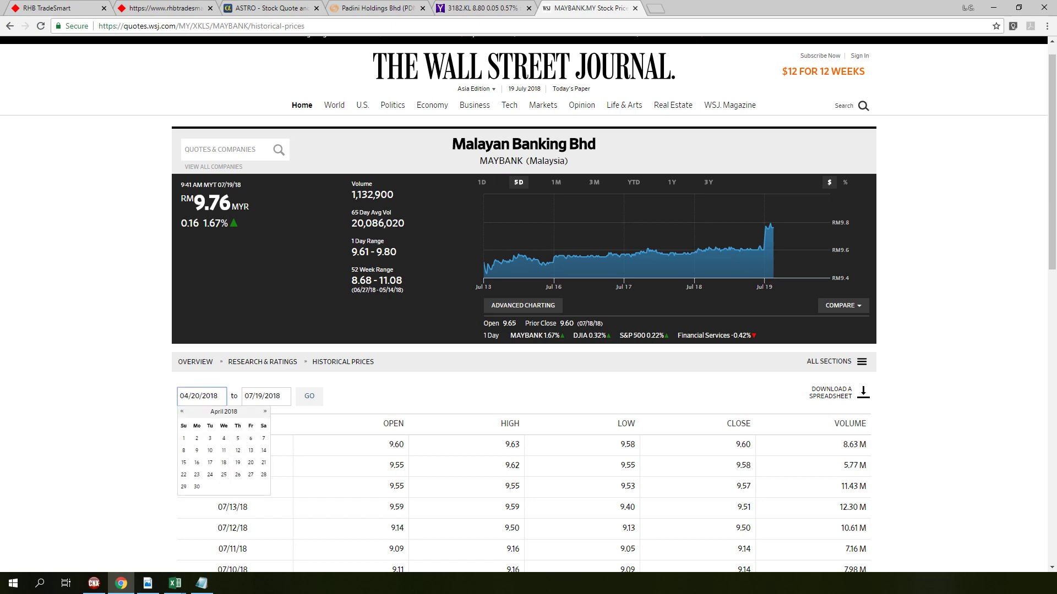
key(shift+Right)
key(shift+Right)
text(1)
key(Right)
key(shift+Right)
key(shift+Right)
text(1)
key(Right)
key(shift+Right)
key(shift+Right)
key(shift+Right)
key(shift+Right)
text(2013)
click(211, 438)
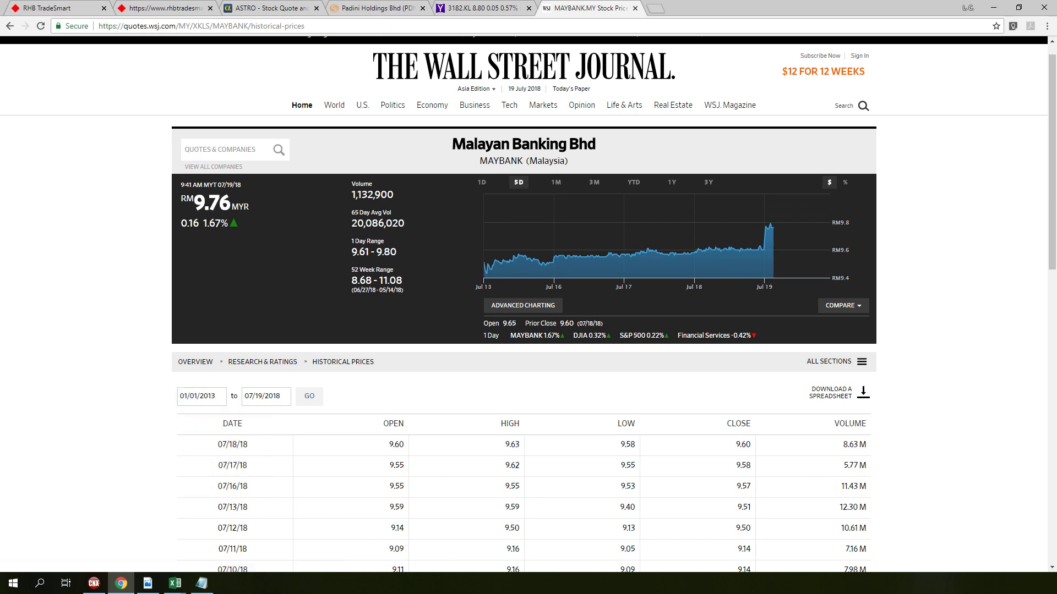
click(309, 396)
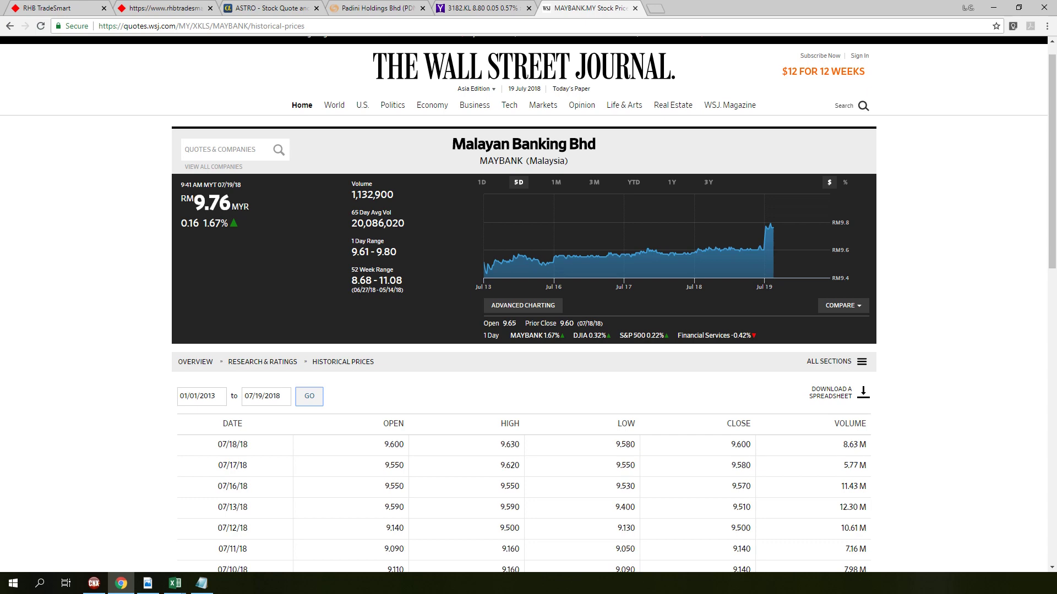
- Download the Maybank historical prices as a spreadsheet, saving over HistoricalPrices.csv in the Downloads folder
scroll(529, 304, down, 1)
scroll(528, 297, down, 5)
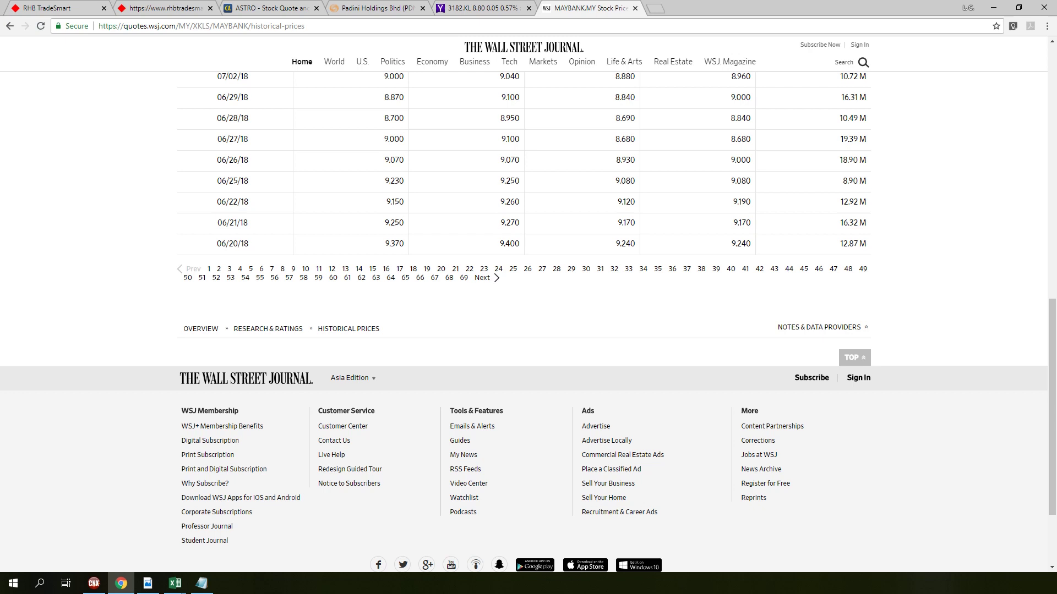
scroll(528, 297, up, 3)
scroll(528, 297, down, 2)
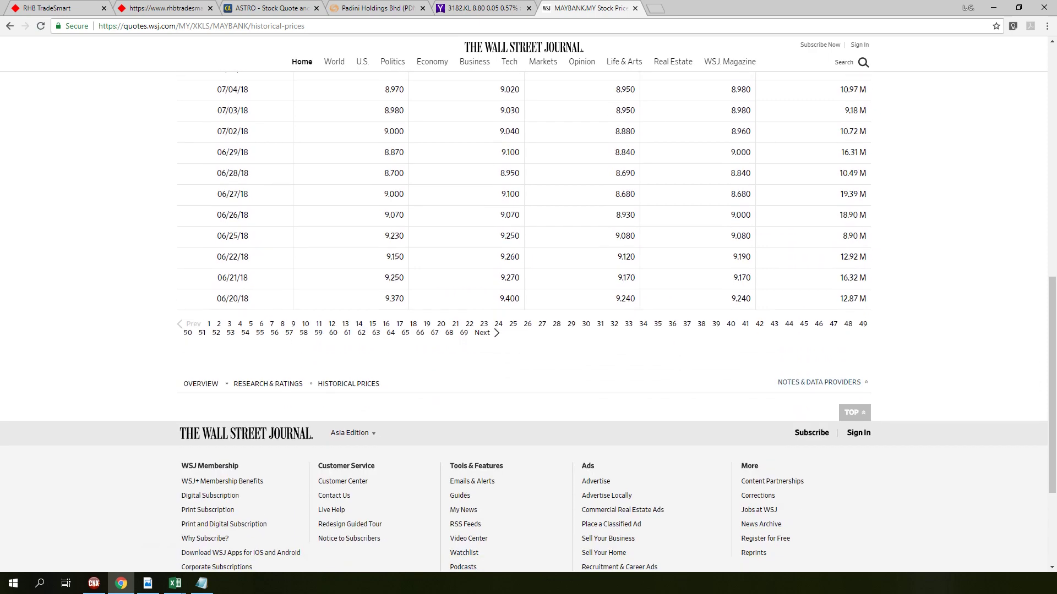
click(854, 413)
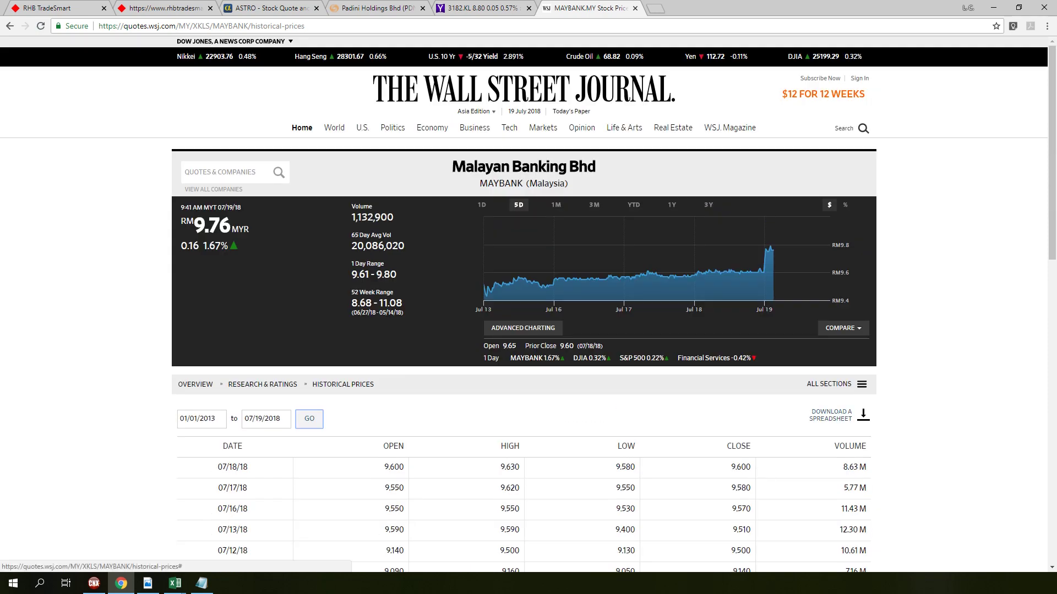
click(838, 416)
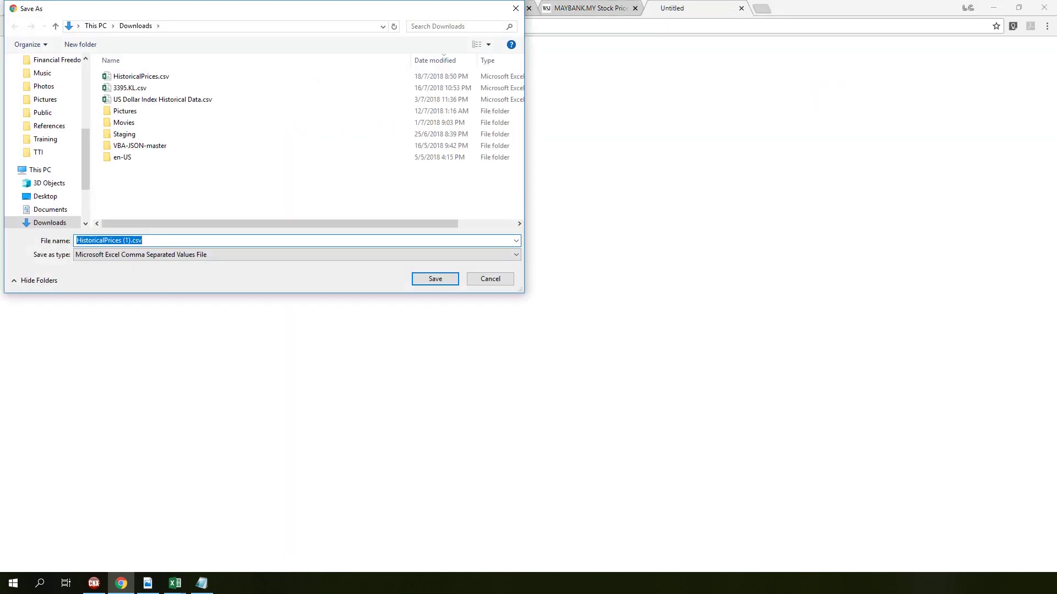
double_click(141, 76)
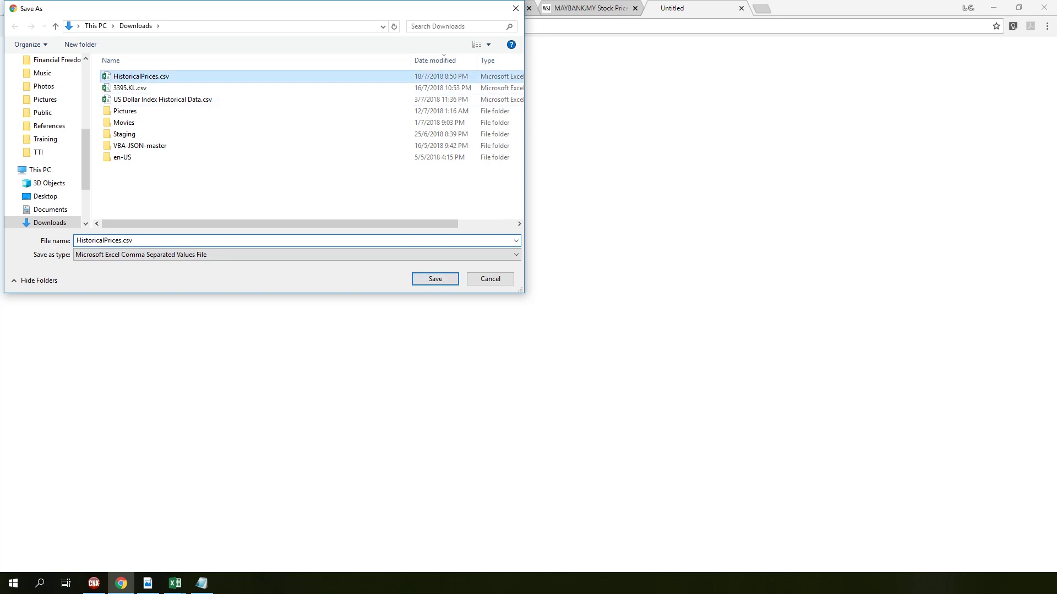
click(561, 294)
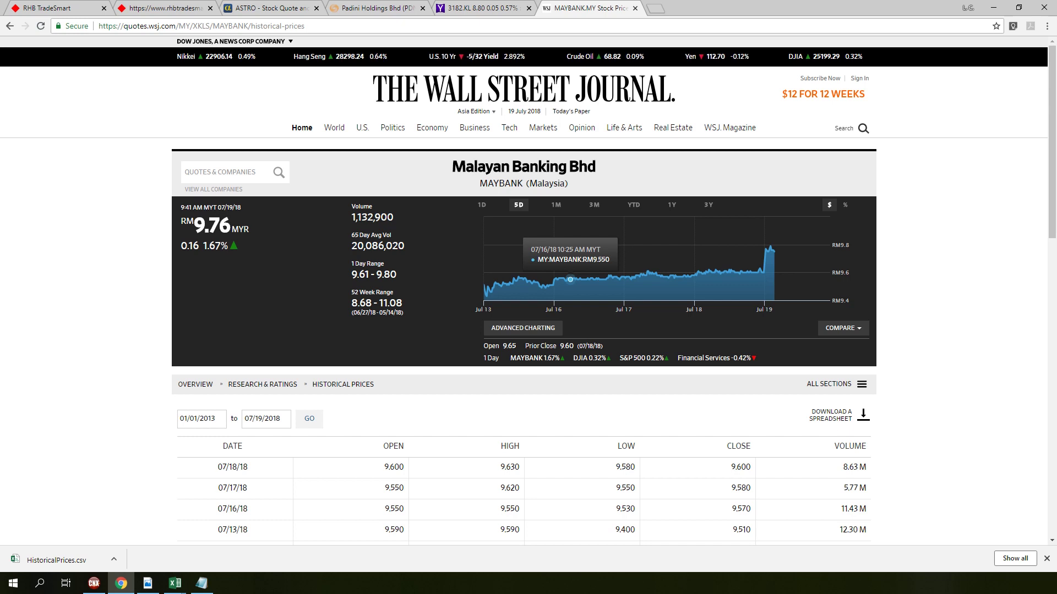
- Switch to Import-Stock-Prices-Before.xlsx in Excel, check the version details in About Excel, and return to the worksheet
click(175, 583)
click(60, 526)
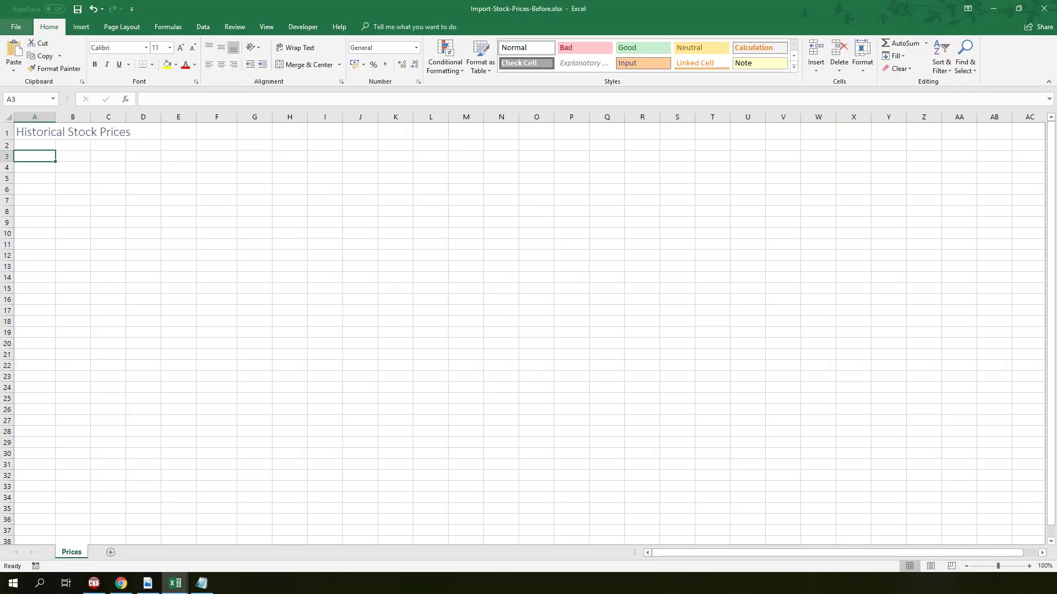
click(16, 27)
click(26, 315)
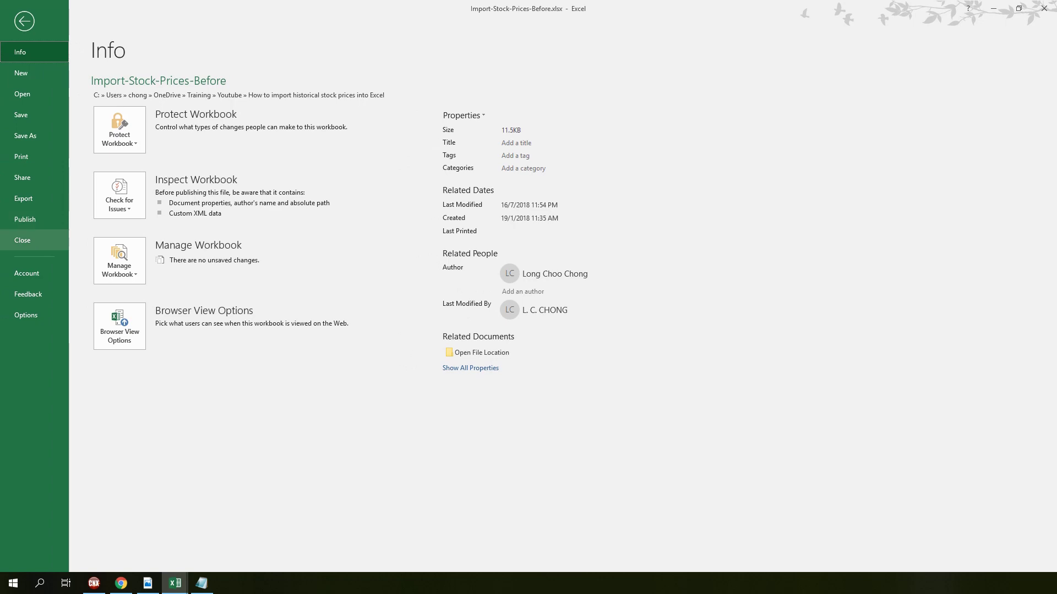
click(26, 273)
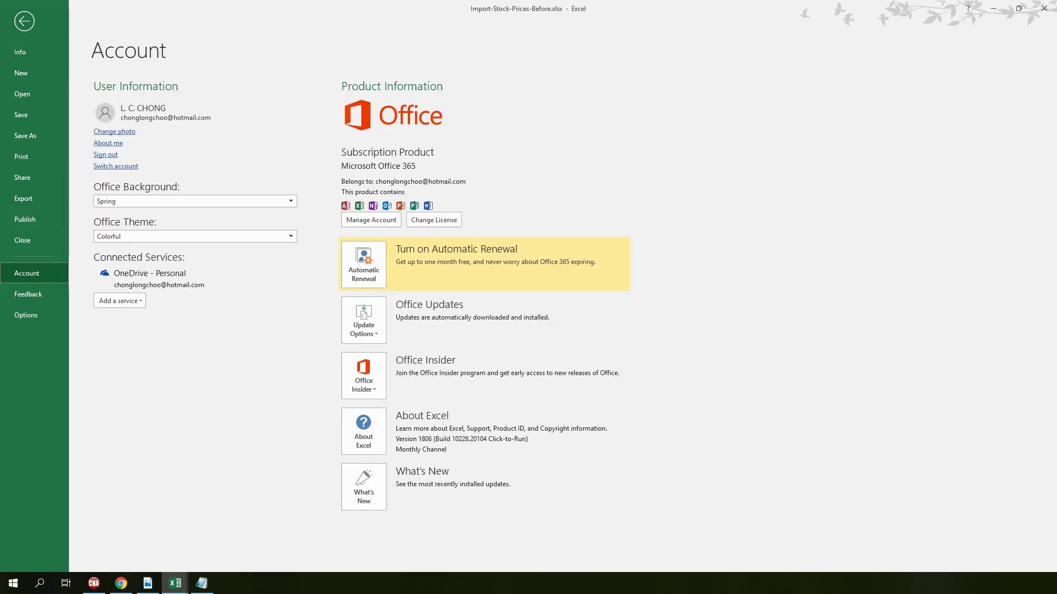
click(364, 431)
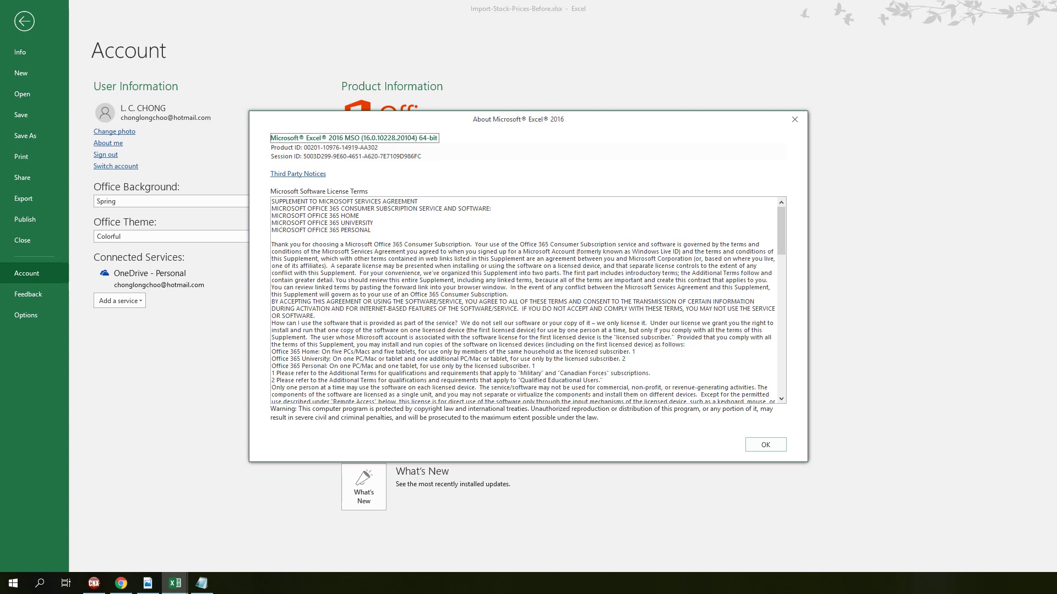
key(Escape)
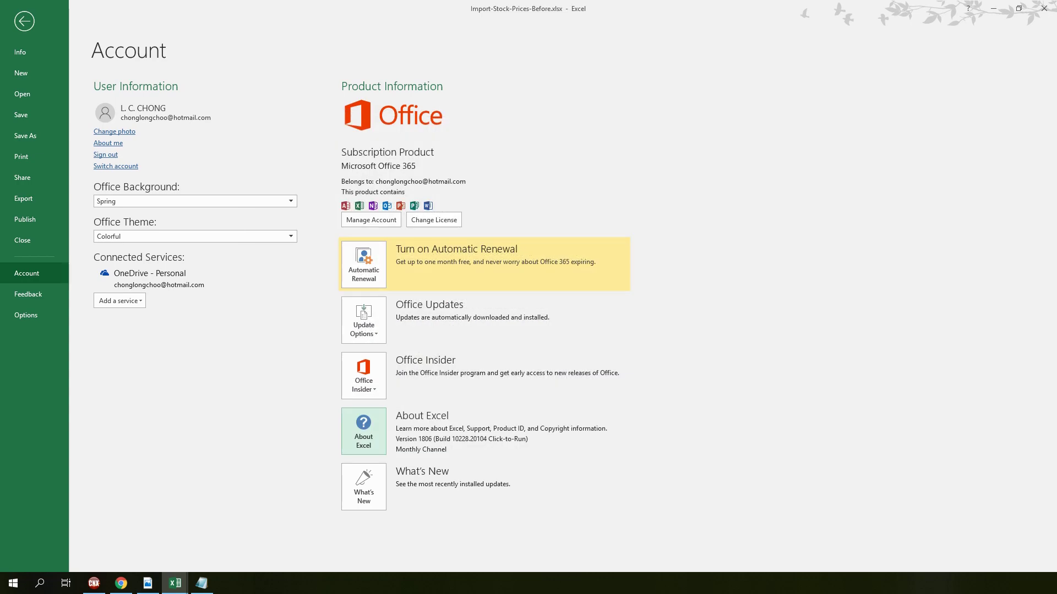
key(Escape)
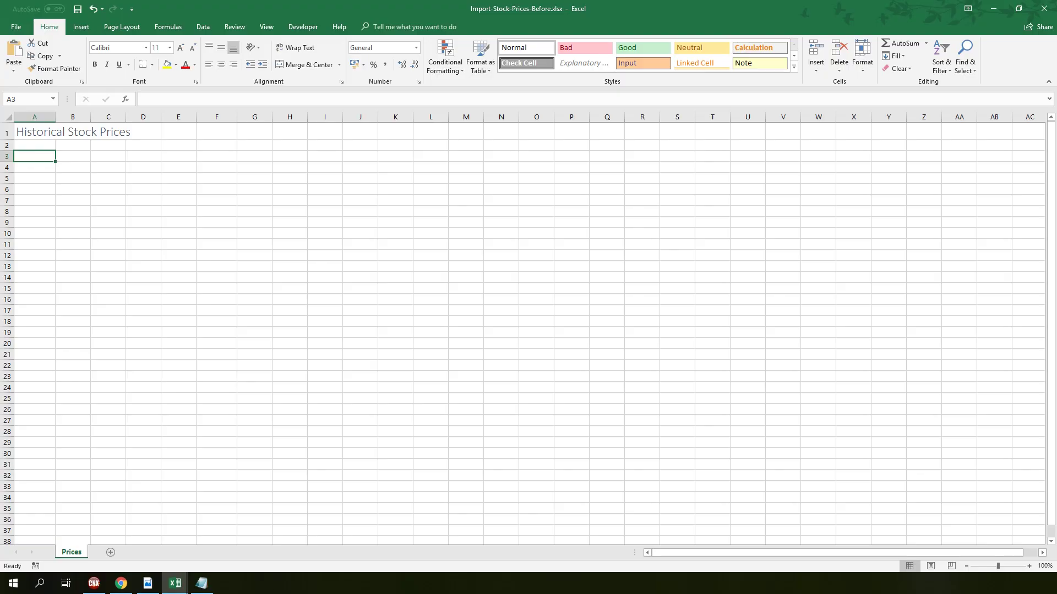
- Switch to Notepad, discard the yield and P/E notes without saving, and start with a blank document
click(201, 583)
click(273, 207)
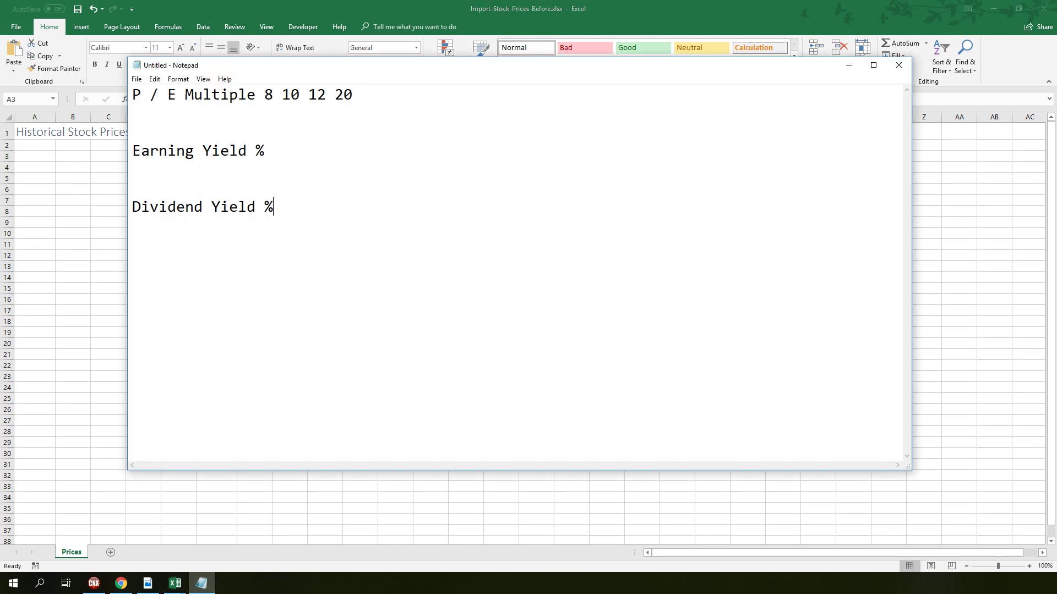
key(alt+F4)
key(n)
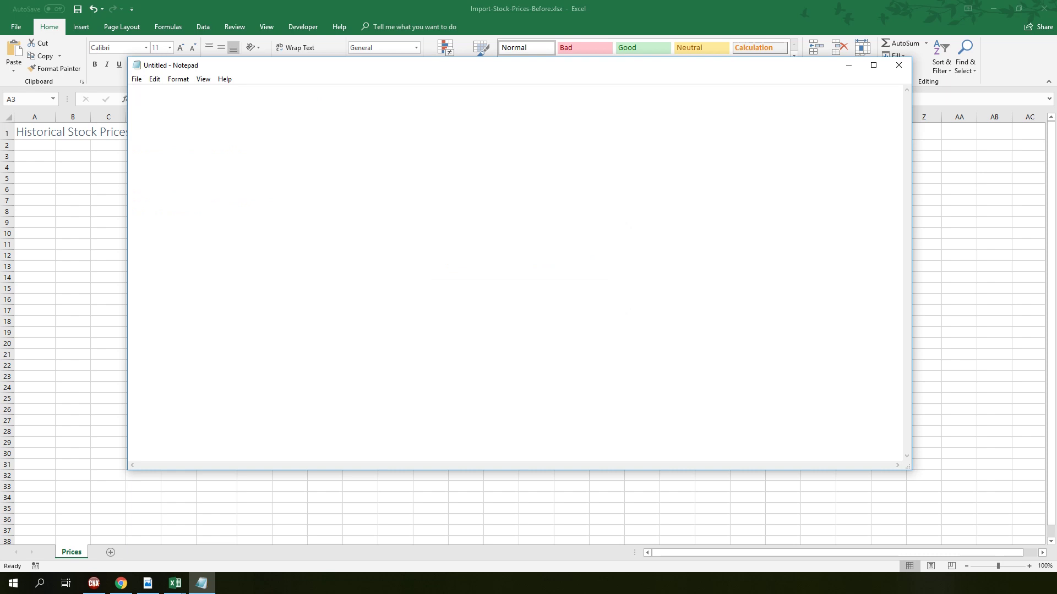
- Open HistoricalPrices.csv from the Downloads folder with all file types shown, and copy its entire contents
key(ctrl+o)
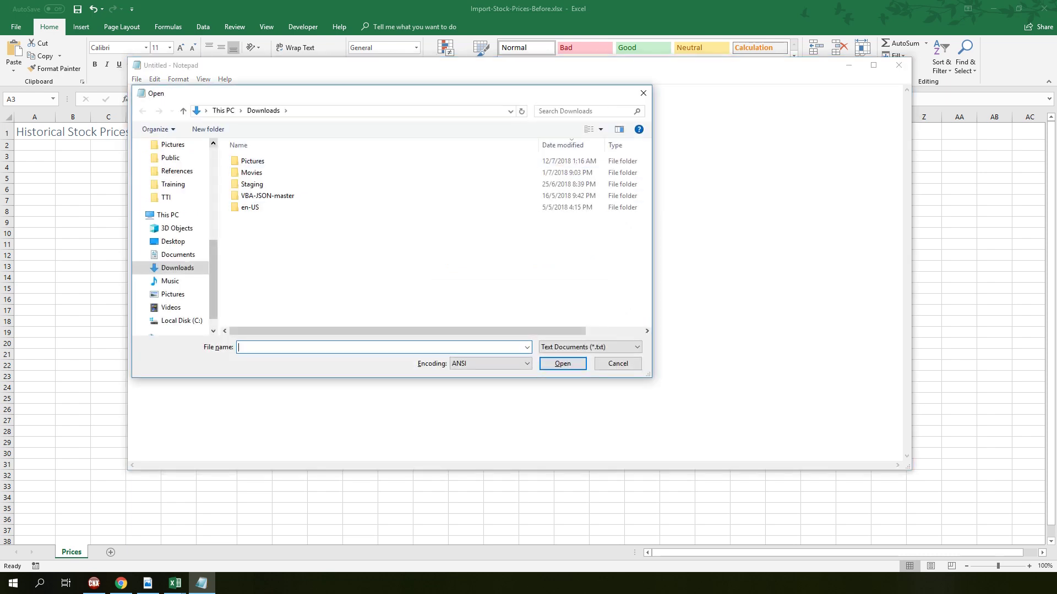
click(586, 347)
click(578, 367)
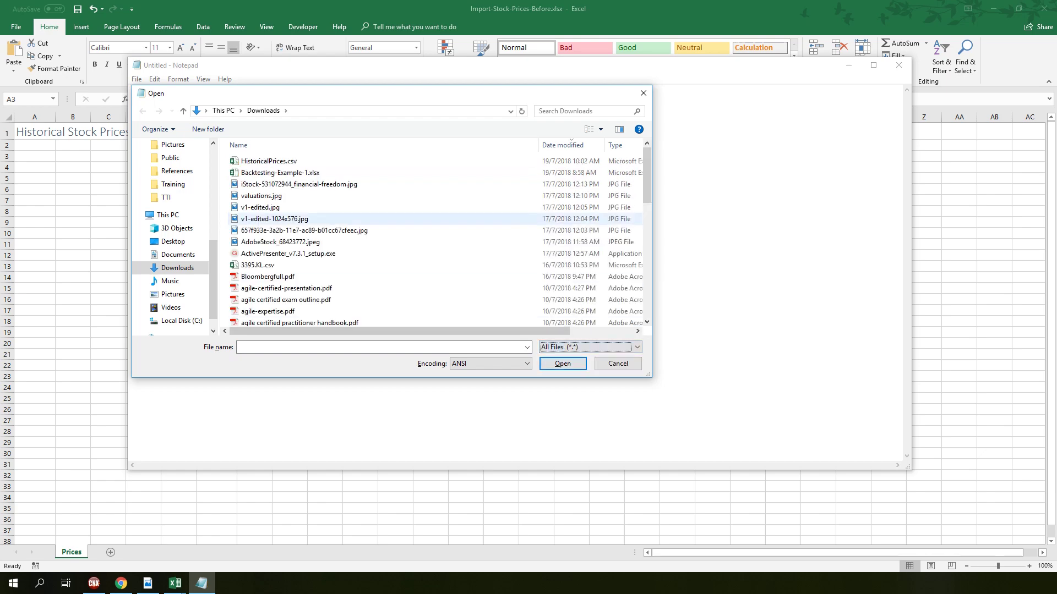
double_click(269, 162)
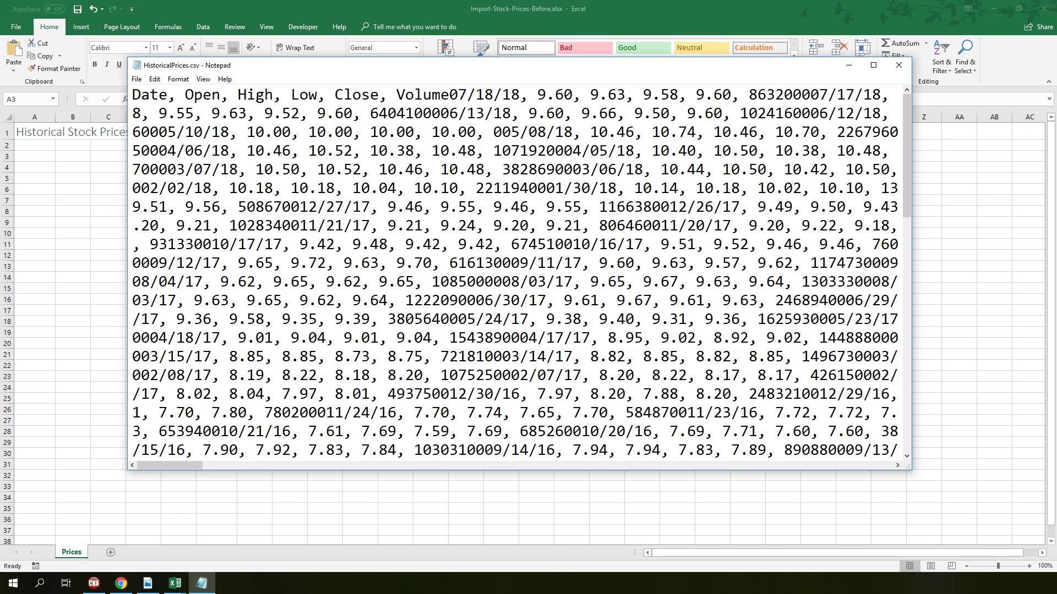
click(353, 132)
key(ctrl+a)
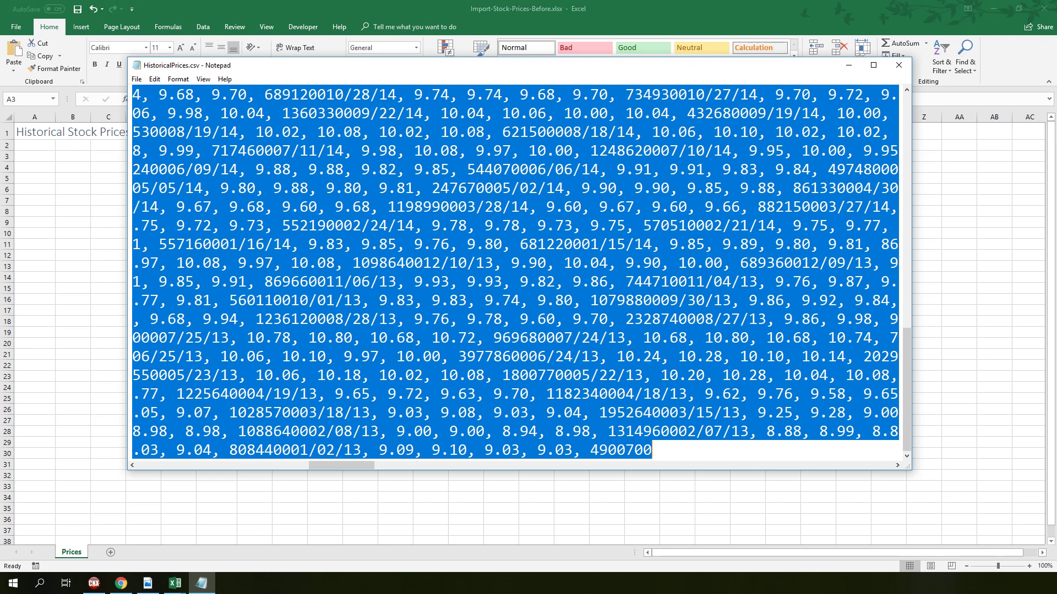
- Switch to the Excel workbook and start pasting the prices at cell A3 with the Text Import Wizard, as delimited data with headers
mouse_move(175, 584)
click(58, 528)
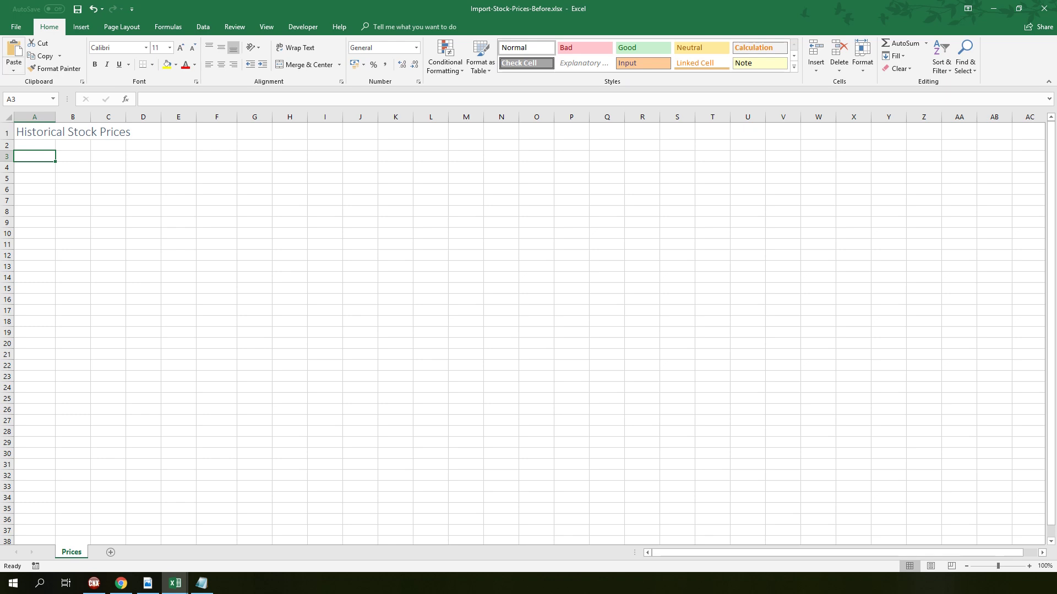
click(14, 68)
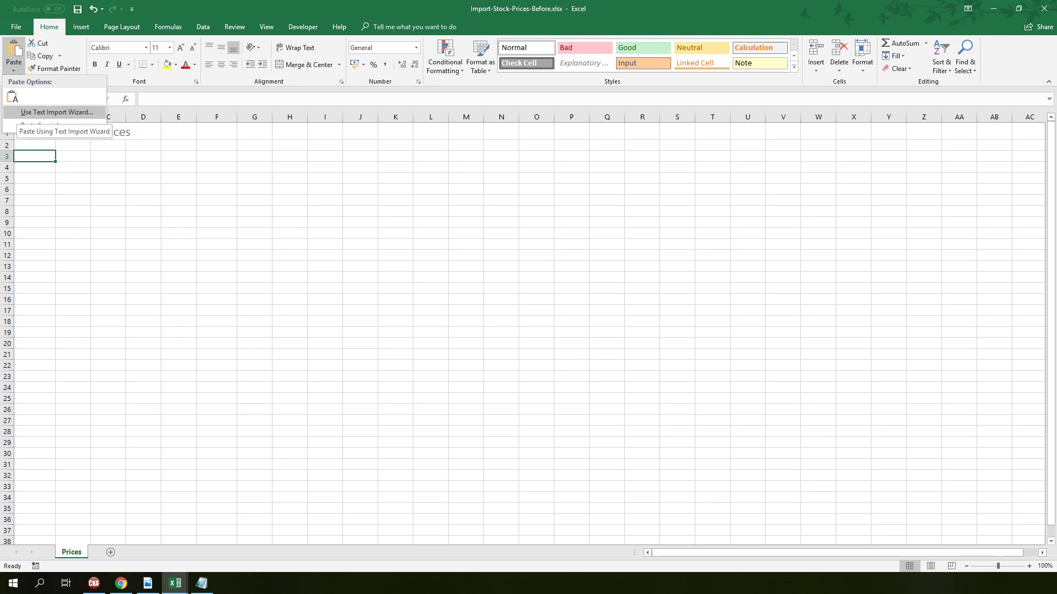
click(50, 112)
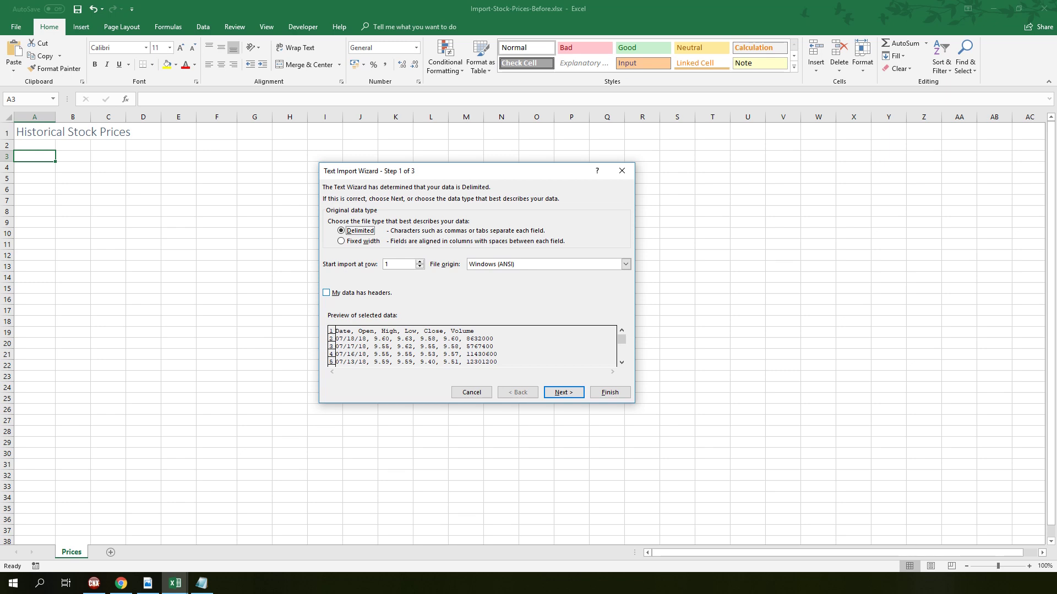
click(327, 293)
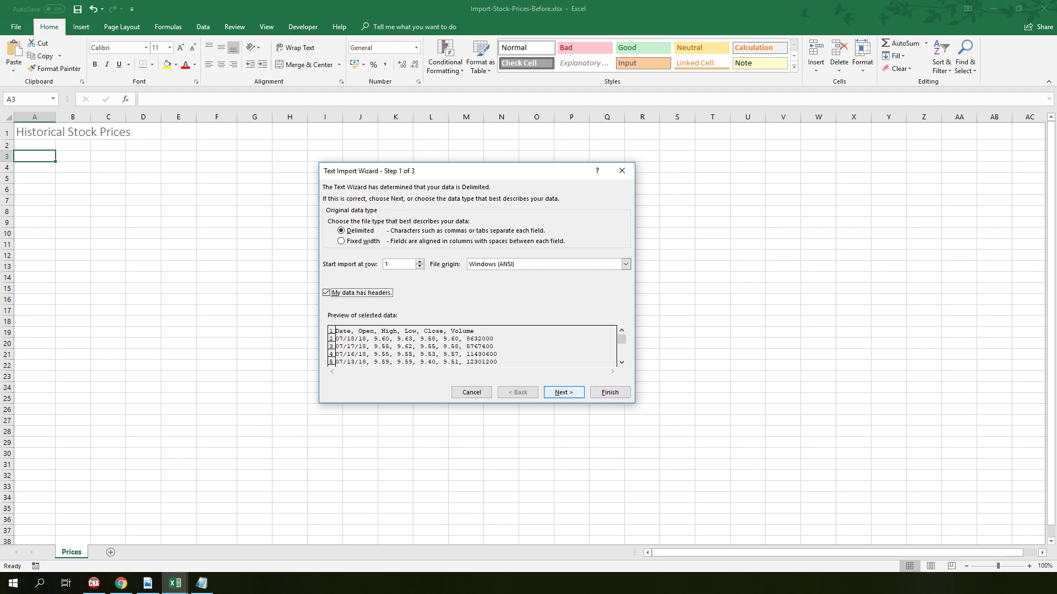
click(564, 392)
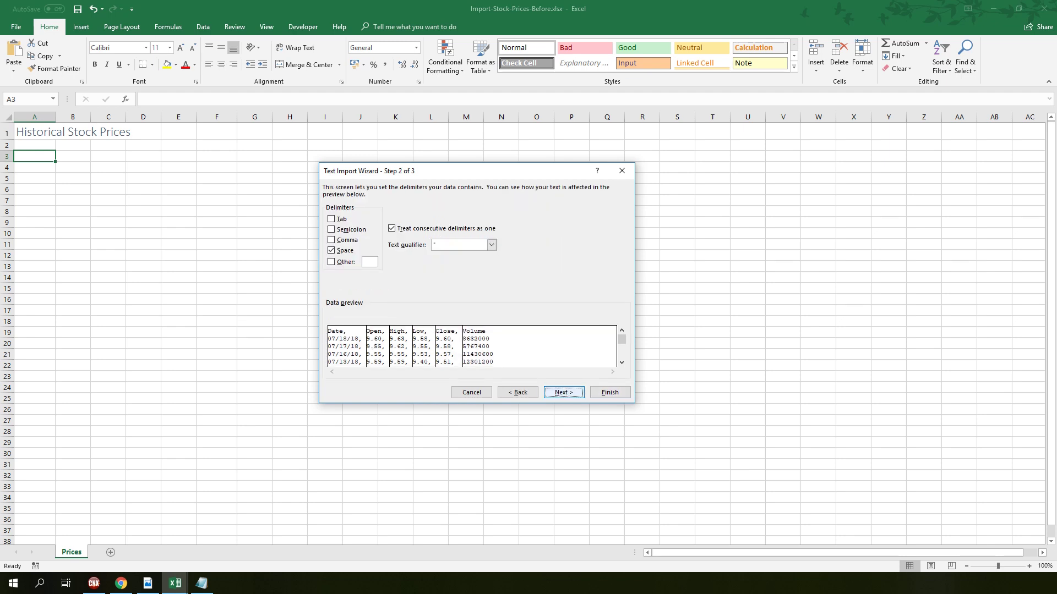
- Make comma the import's only delimiter instead of space, and continue to the column data formats
click(331, 250)
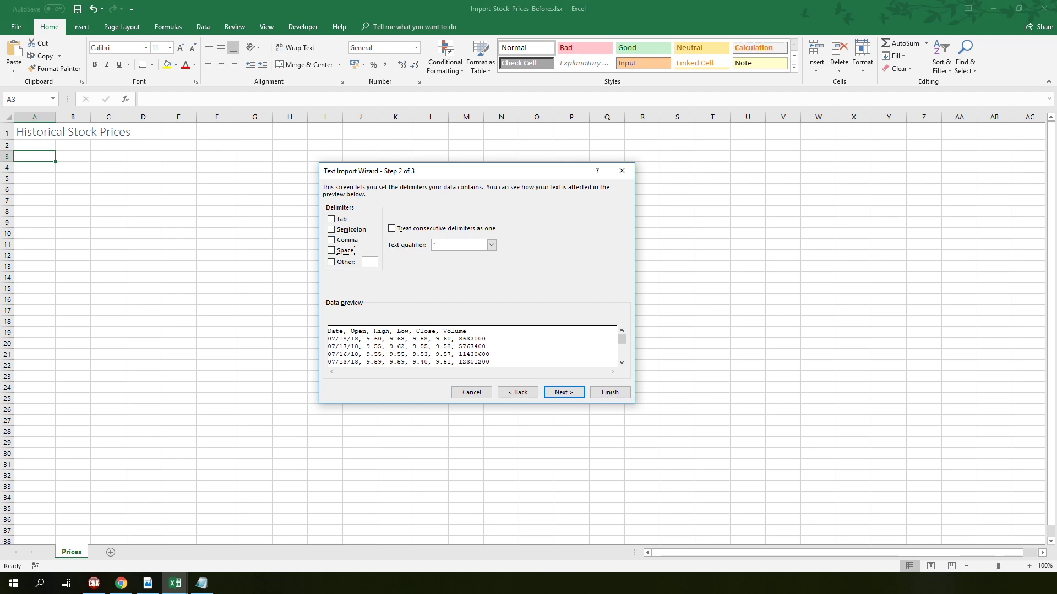
click(331, 240)
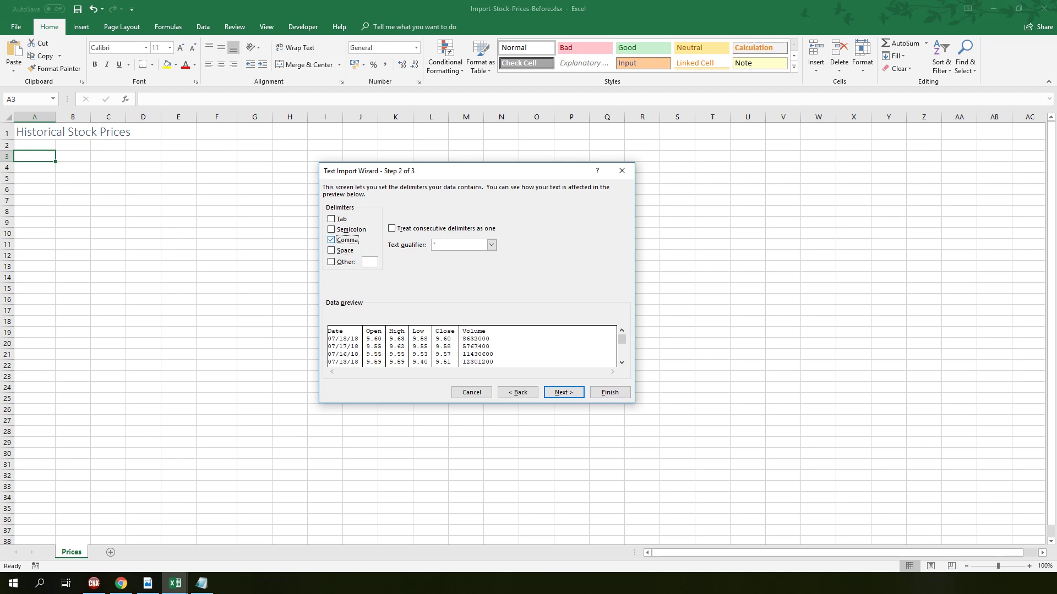
click(564, 393)
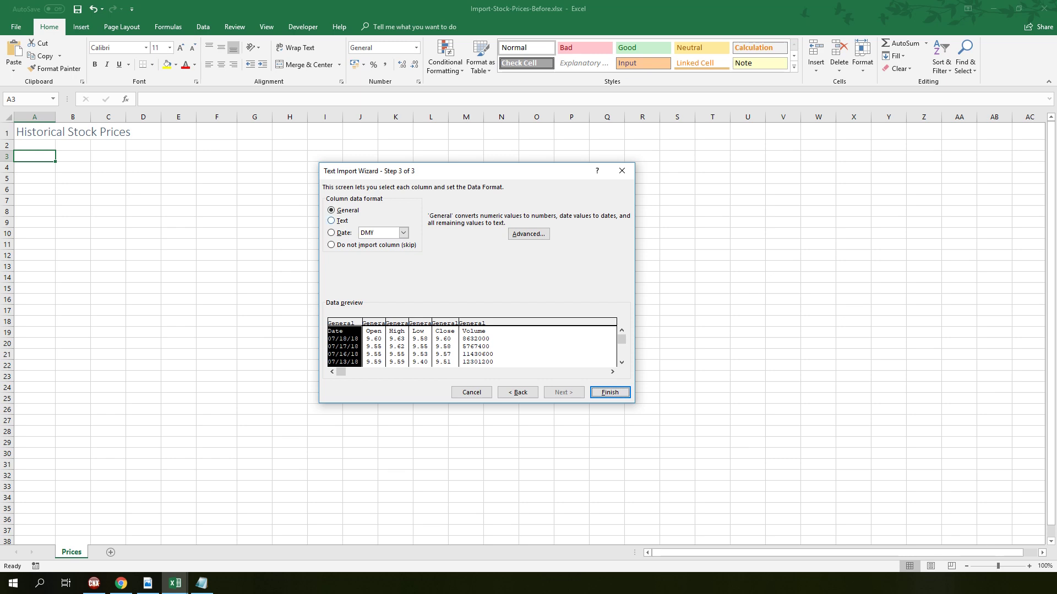
- Set the Date column's data format to an MDY date and finish the text import
key(alt+d)
click(403, 233)
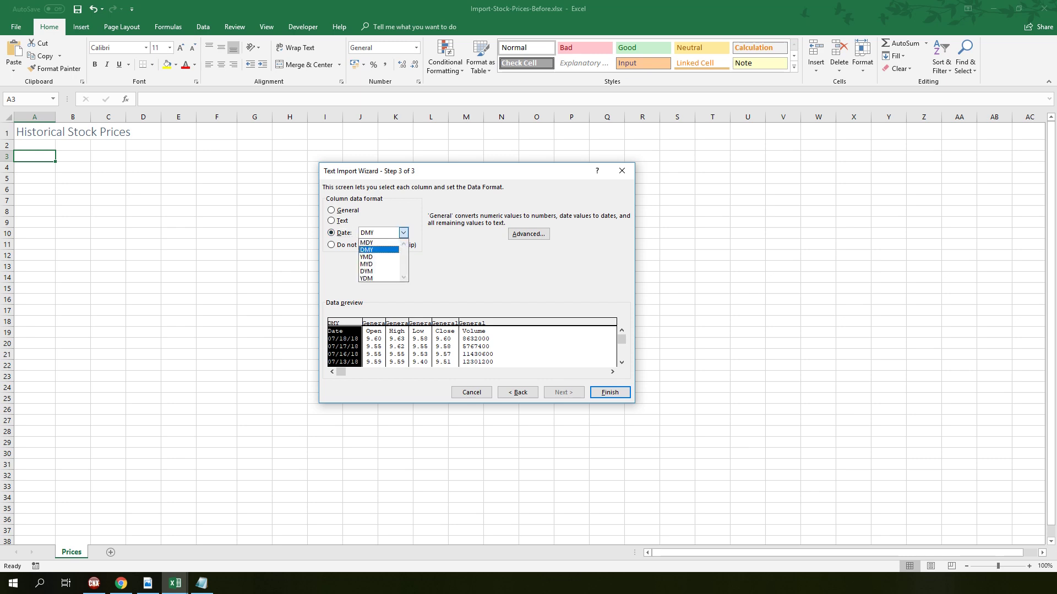
click(374, 242)
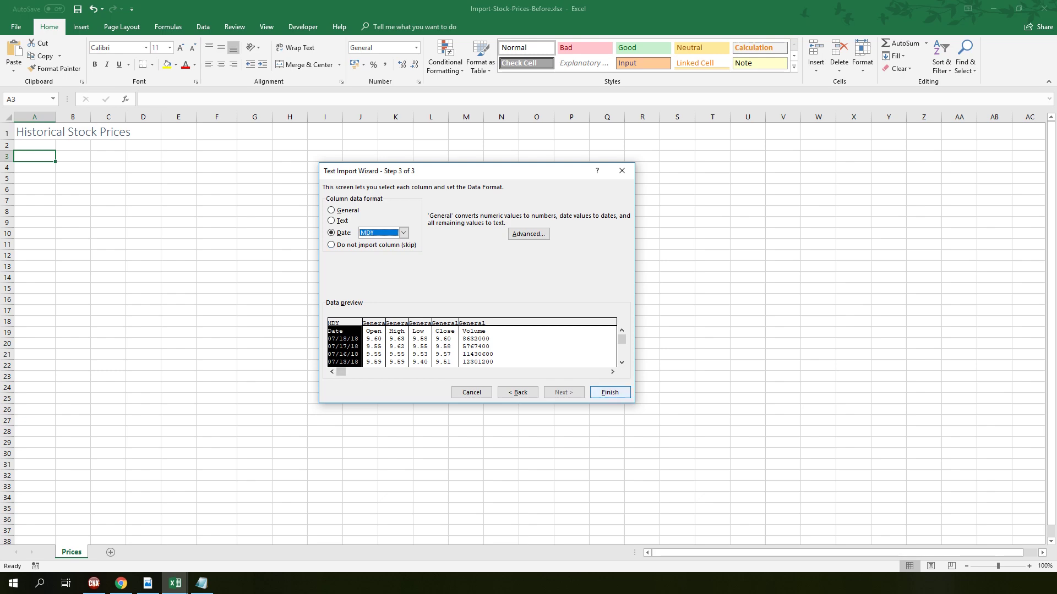
click(610, 393)
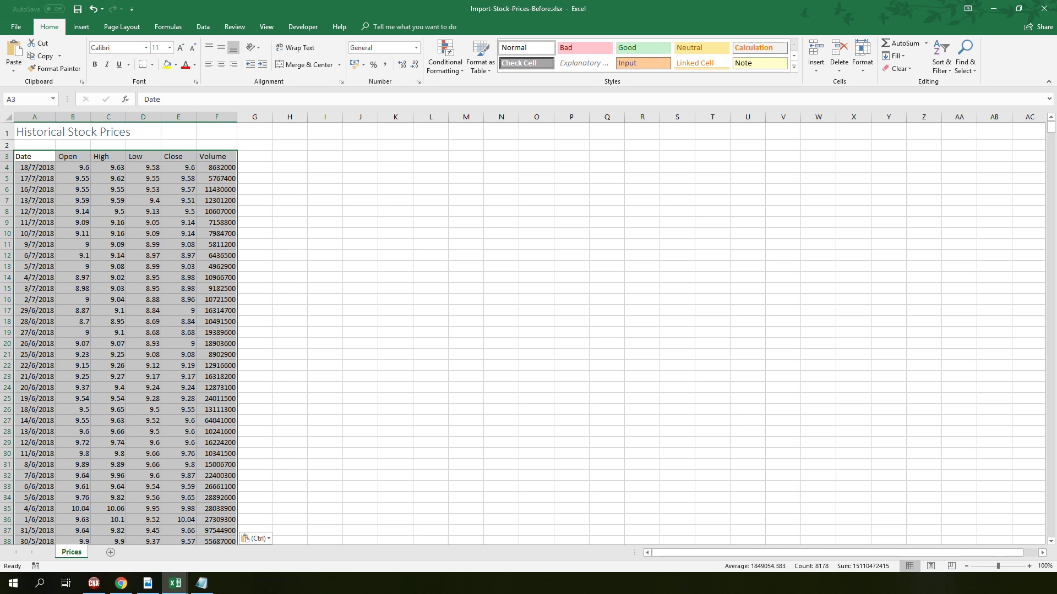
- Format the imported range A3:F1365 as a table with headers in the light grey gridded style, and deselect the range
click(480, 58)
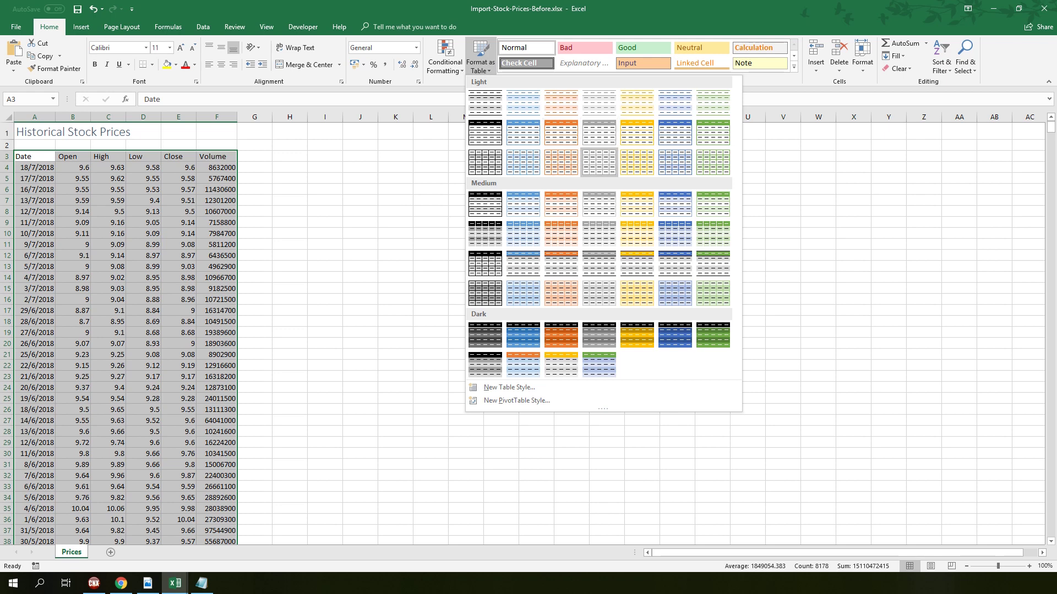
click(637, 163)
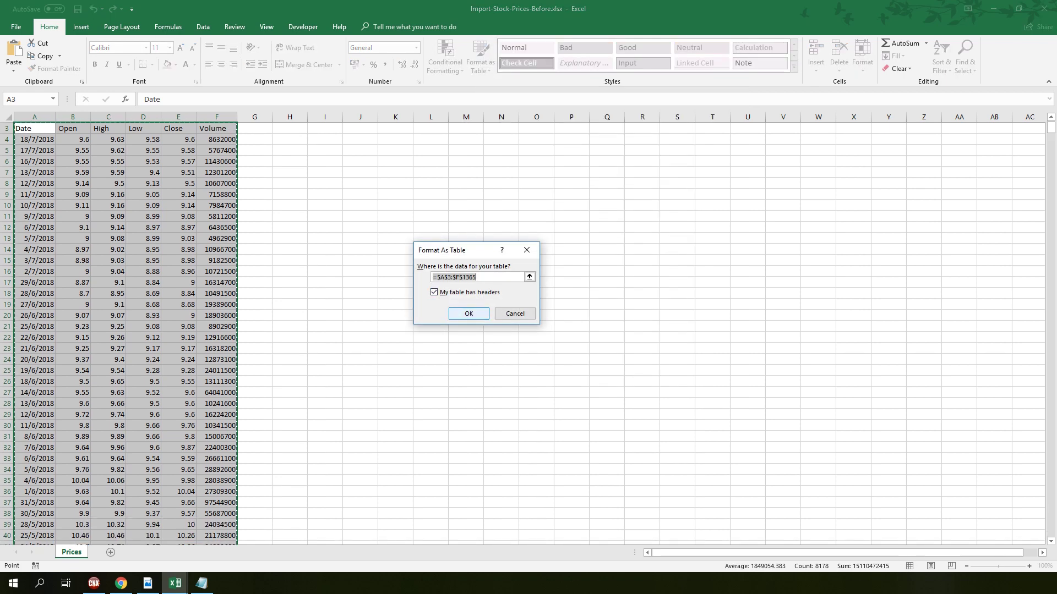
key(Return)
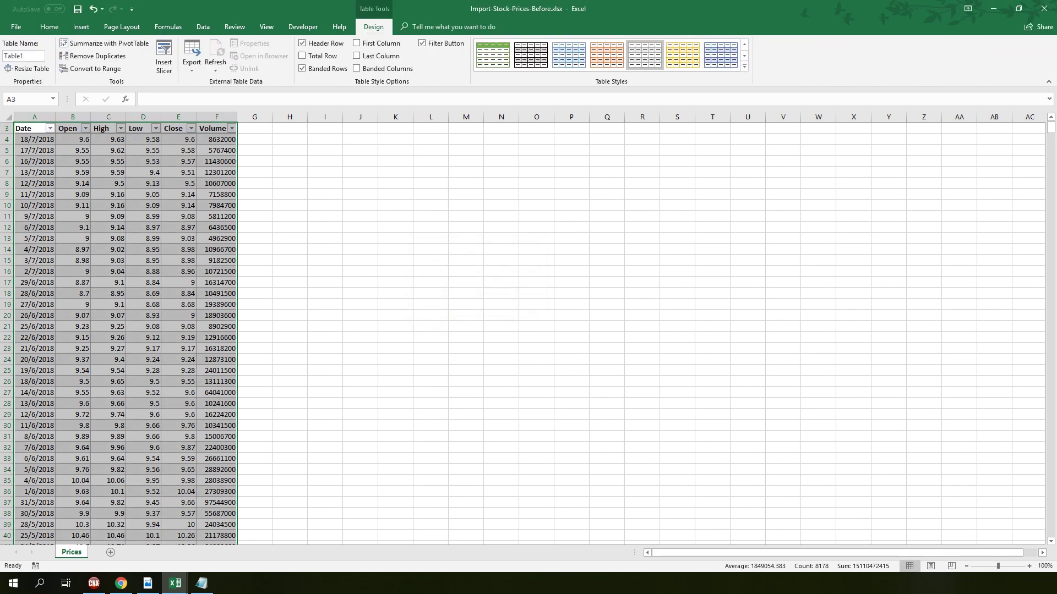
click(178, 261)
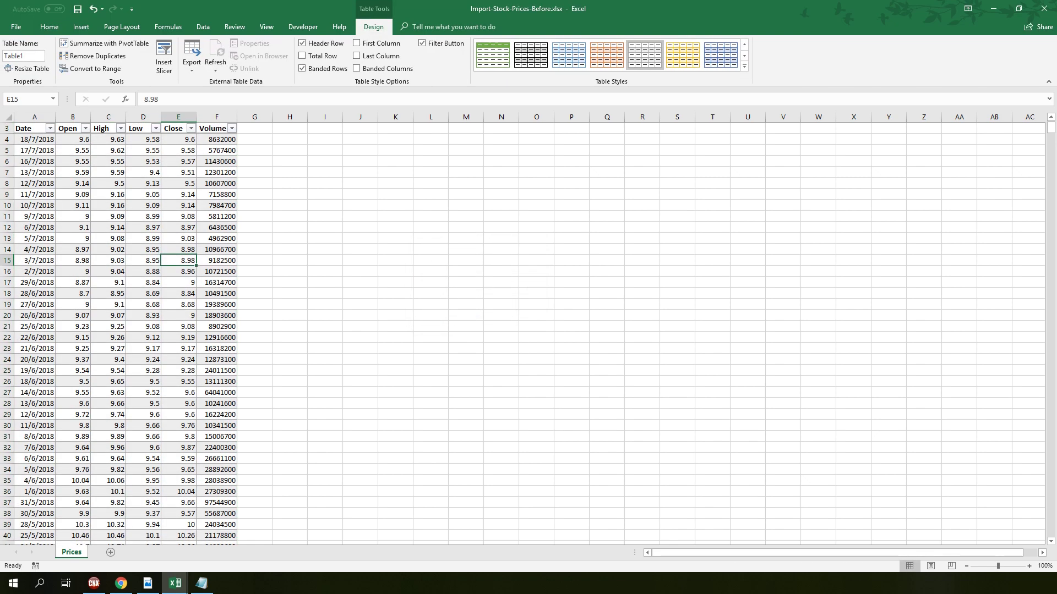